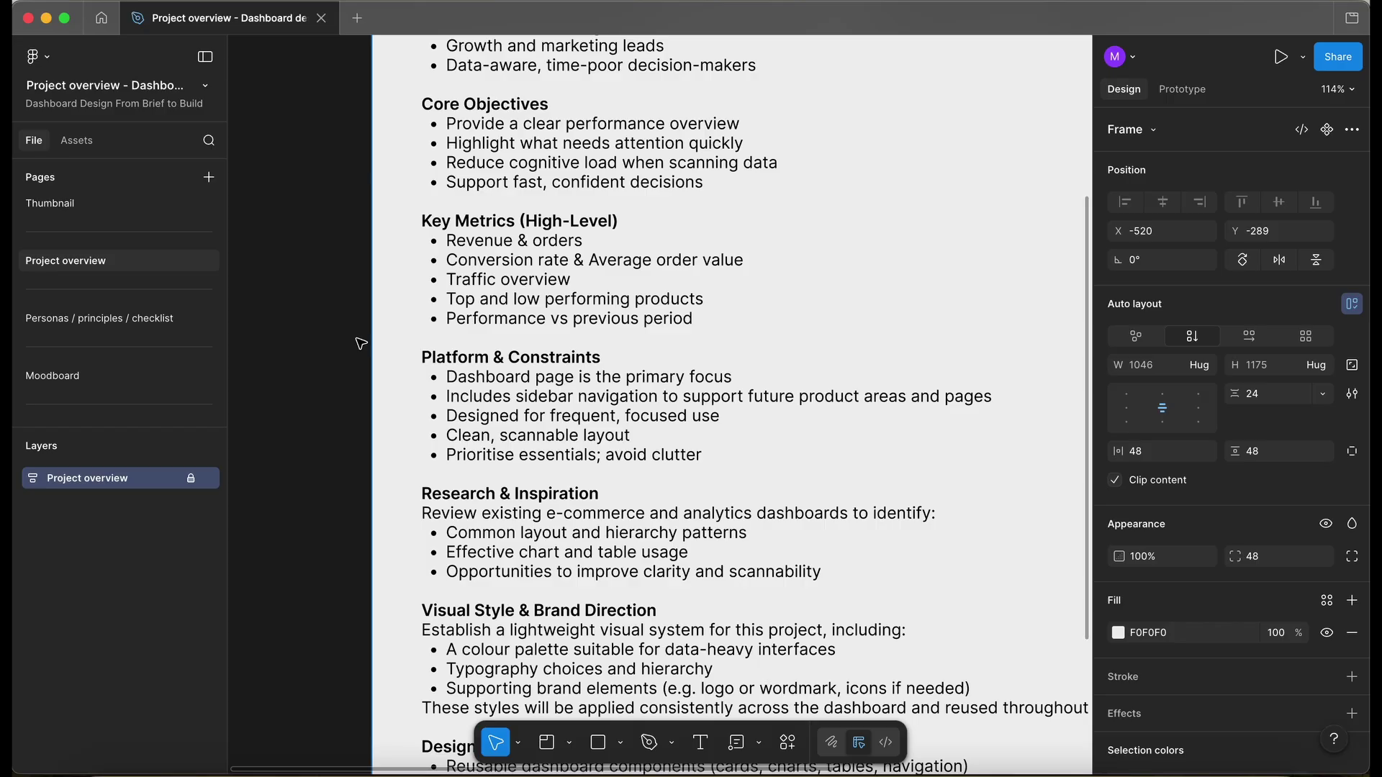
# - Open the Wireframes page and locate the annotated Wireframe 7 in the Annotations section
pyautogui.click(315, 447)
pyautogui.scroll(-3, 314, 446)
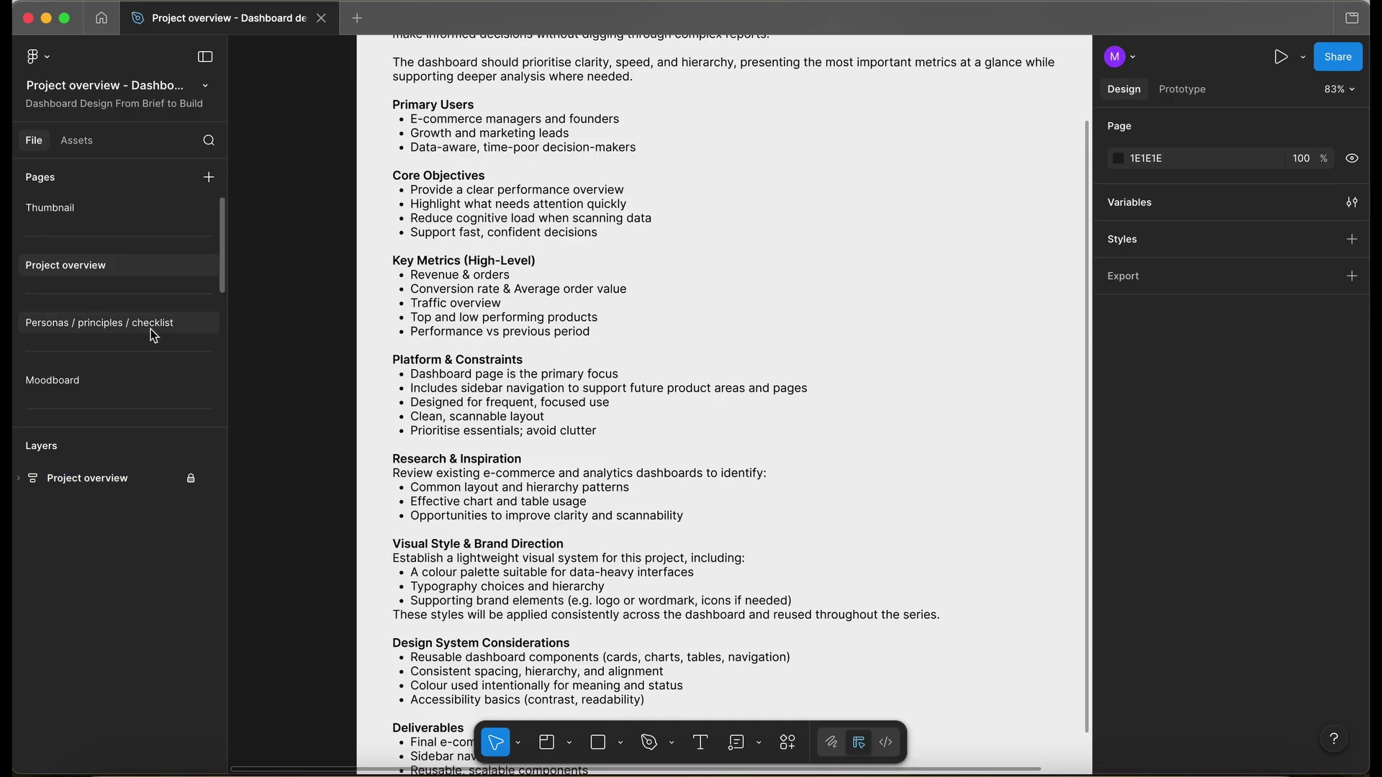
pyautogui.scroll(-2, 150, 330)
pyautogui.click(144, 360)
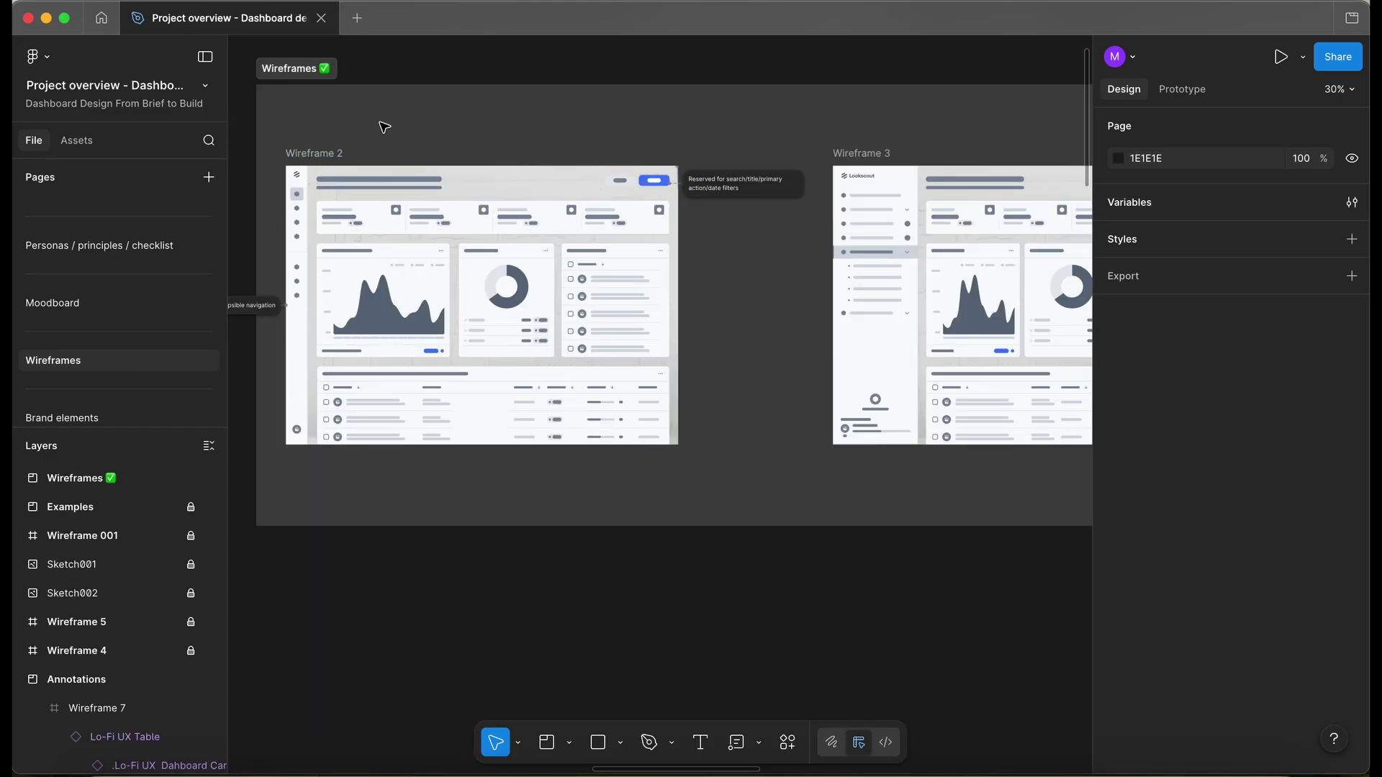
pyautogui.scroll(-3, 350, 423)
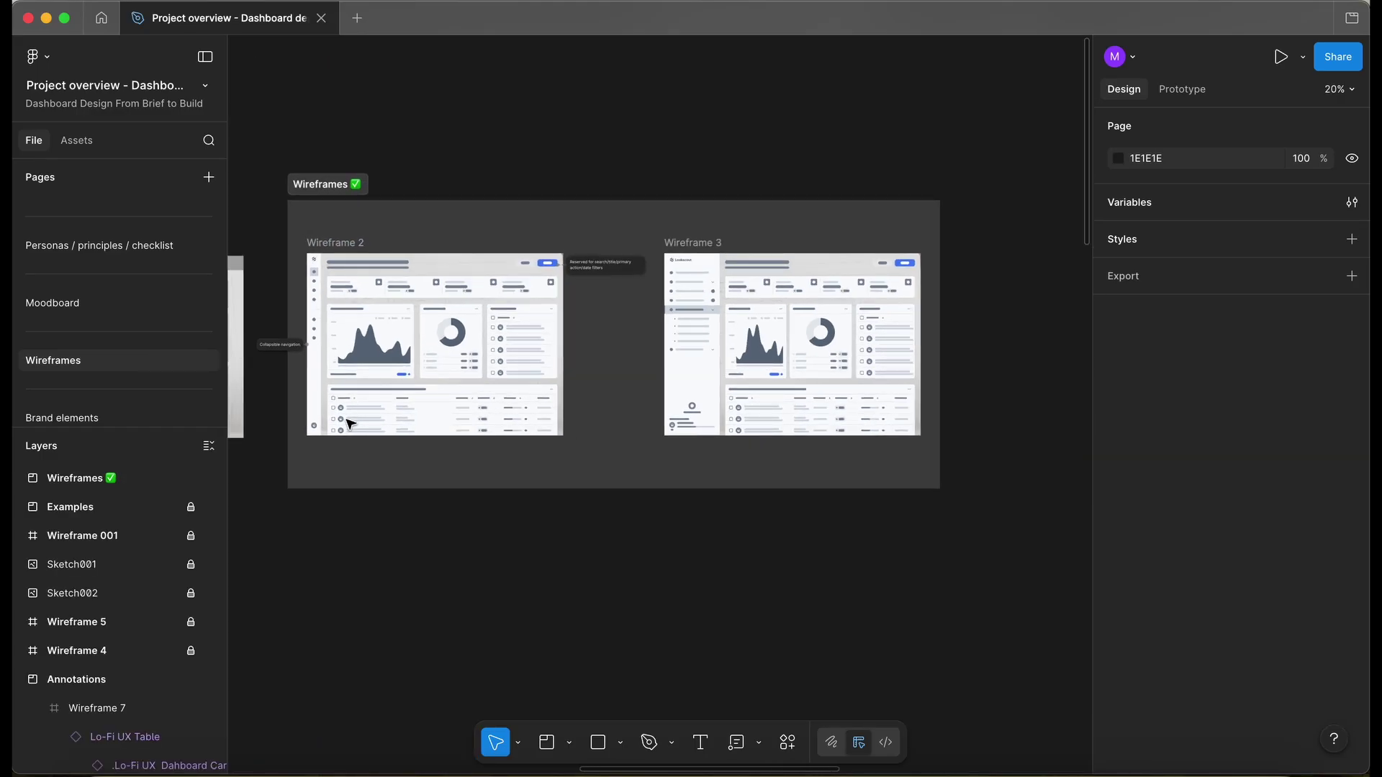
pyautogui.scroll(-3, 351, 423)
pyautogui.hscroll(8, 350, 425)
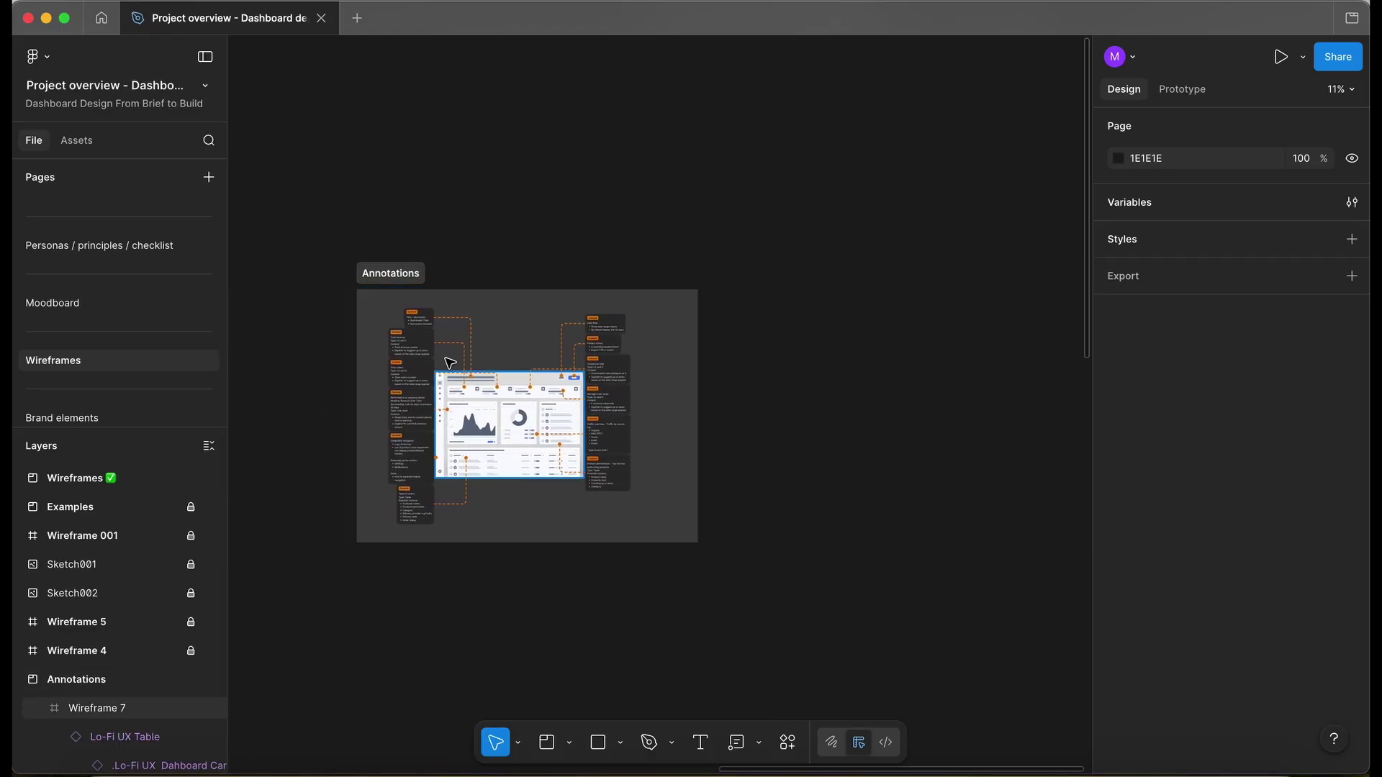
pyautogui.scroll(5, 453, 357)
pyautogui.scroll(-3, 455, 360)
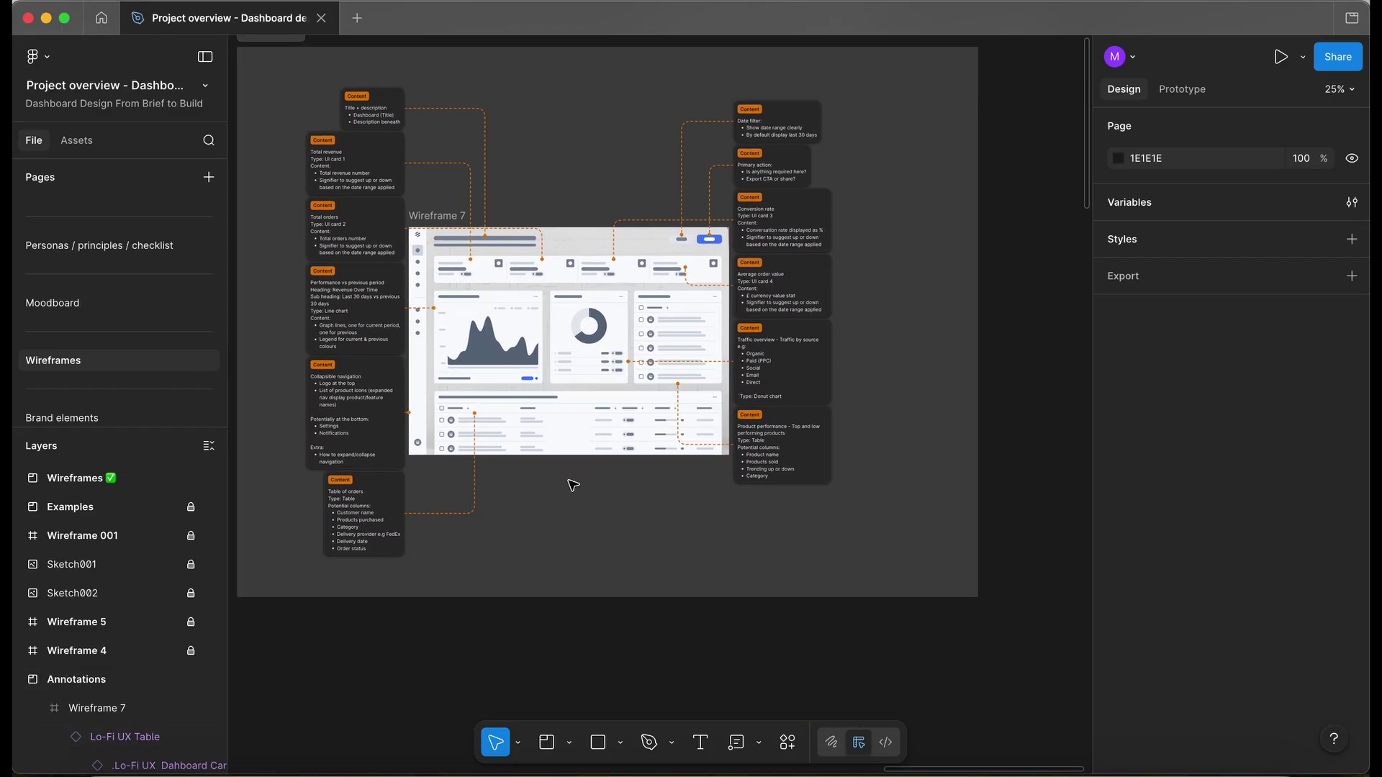
pyautogui.scroll(3, 571, 479)
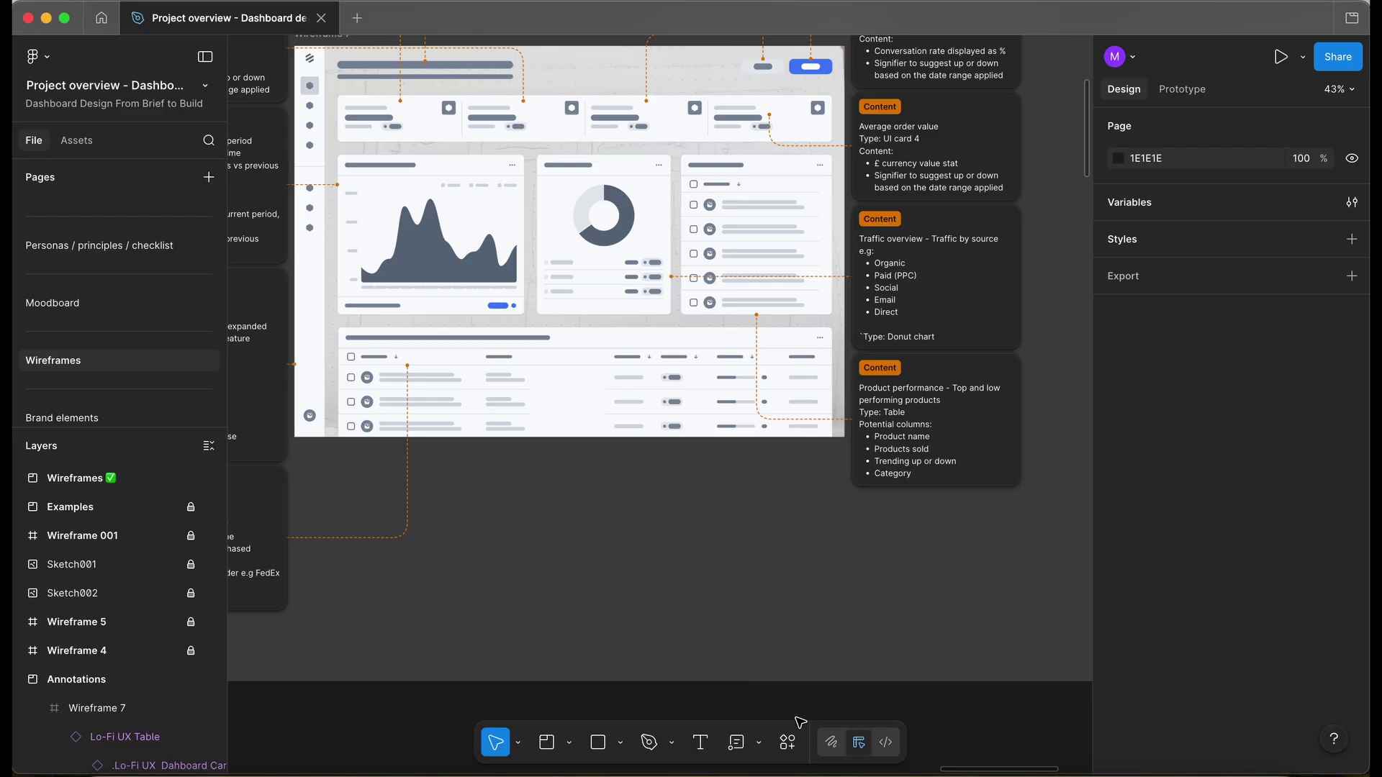
# - In Dev Mode, annotate a column header placeholder in Wireframe 7's bottom table with "Notes examples", leaving it without a category
pyautogui.click(886, 748)
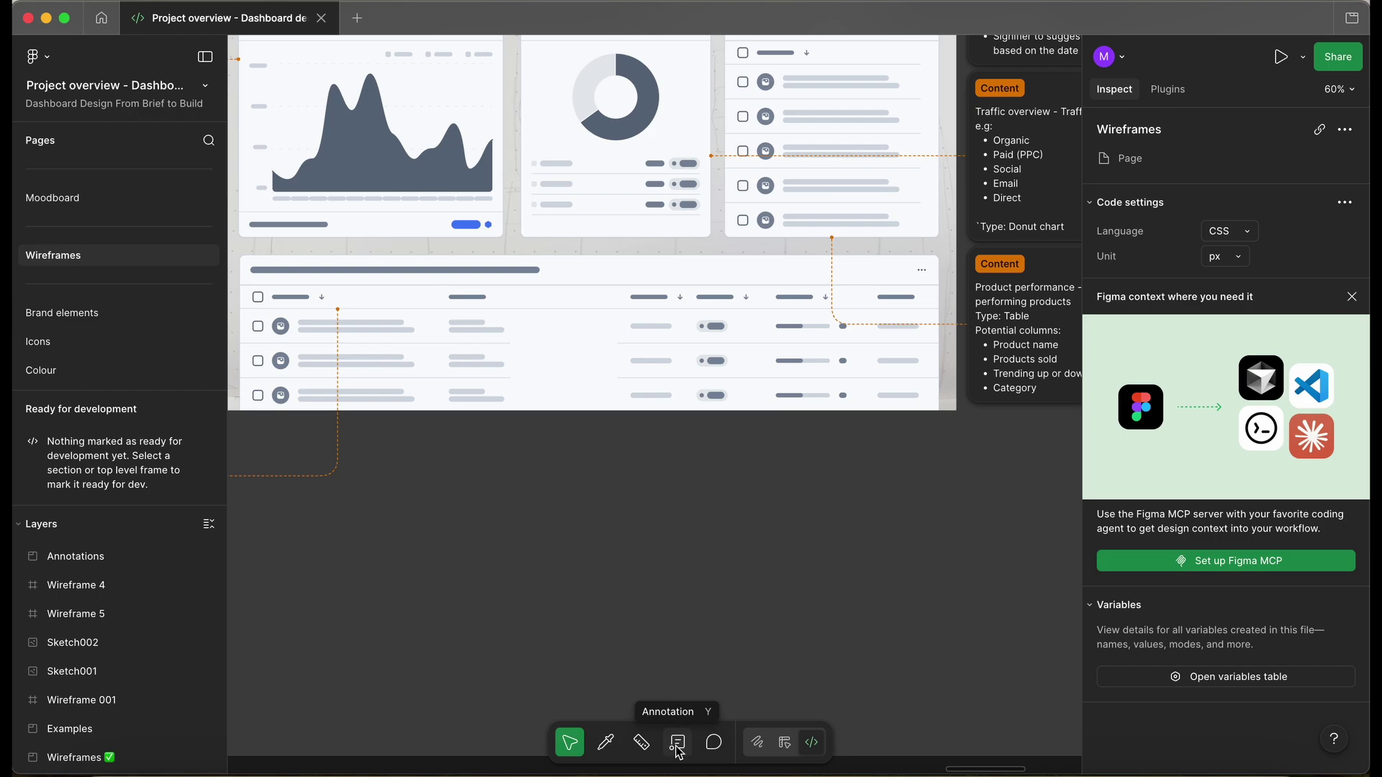
pyautogui.click(678, 748)
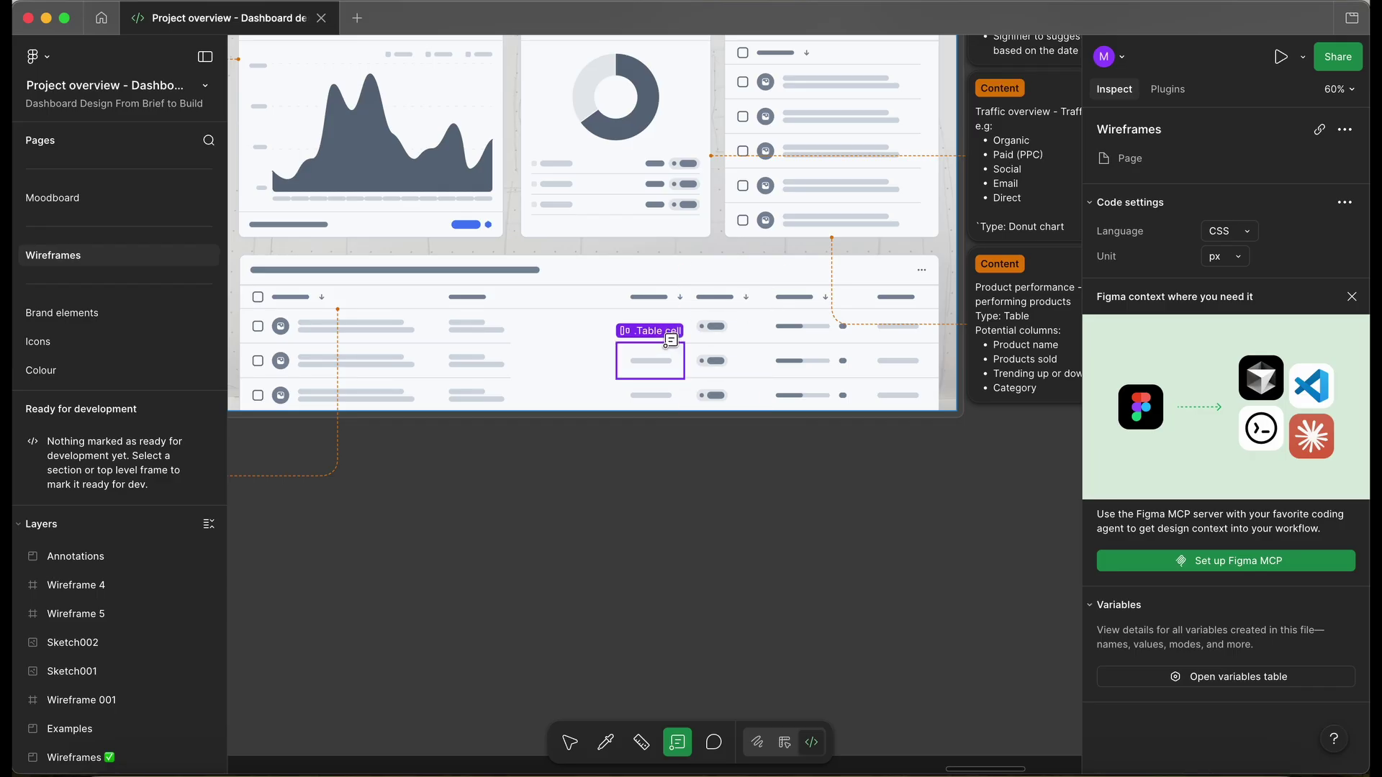
pyautogui.click(721, 292)
pyautogui.click(795, 269)
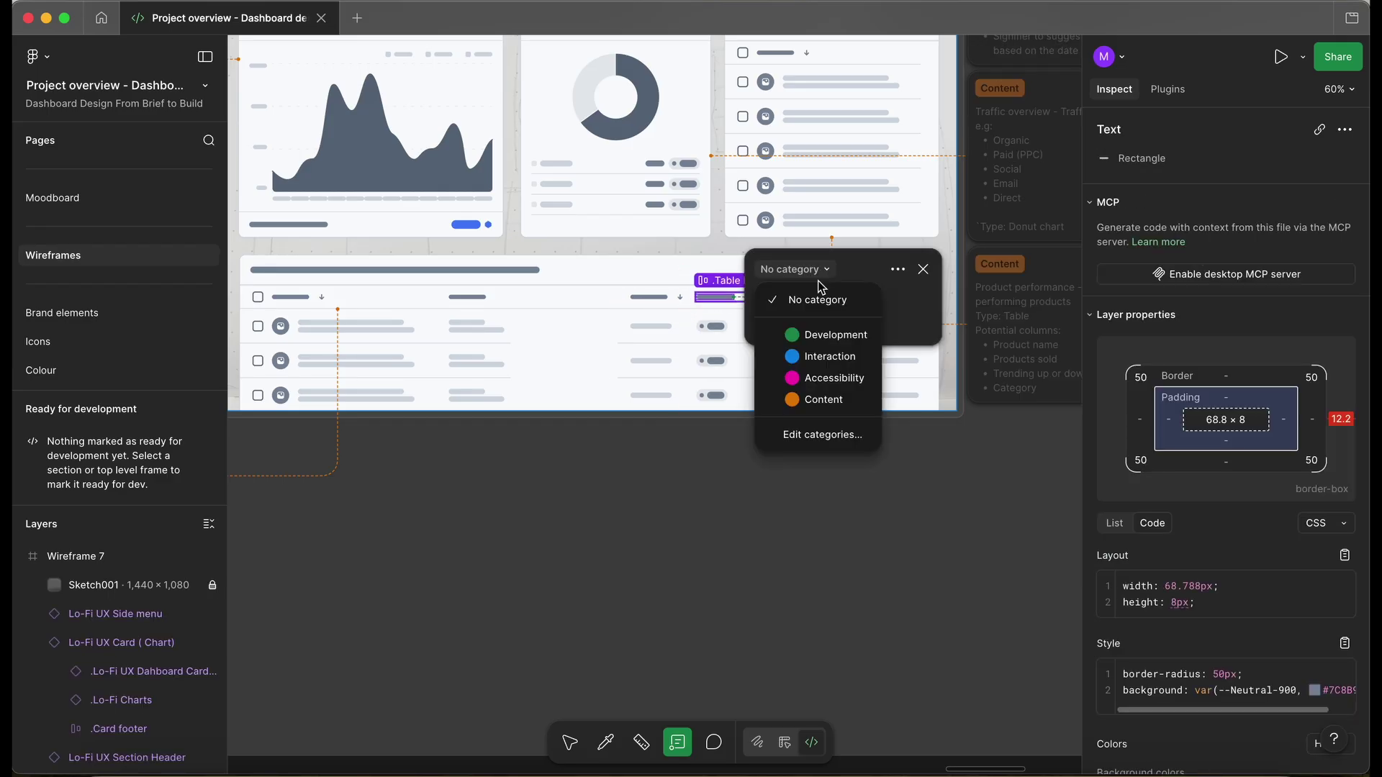
pyautogui.click(907, 309)
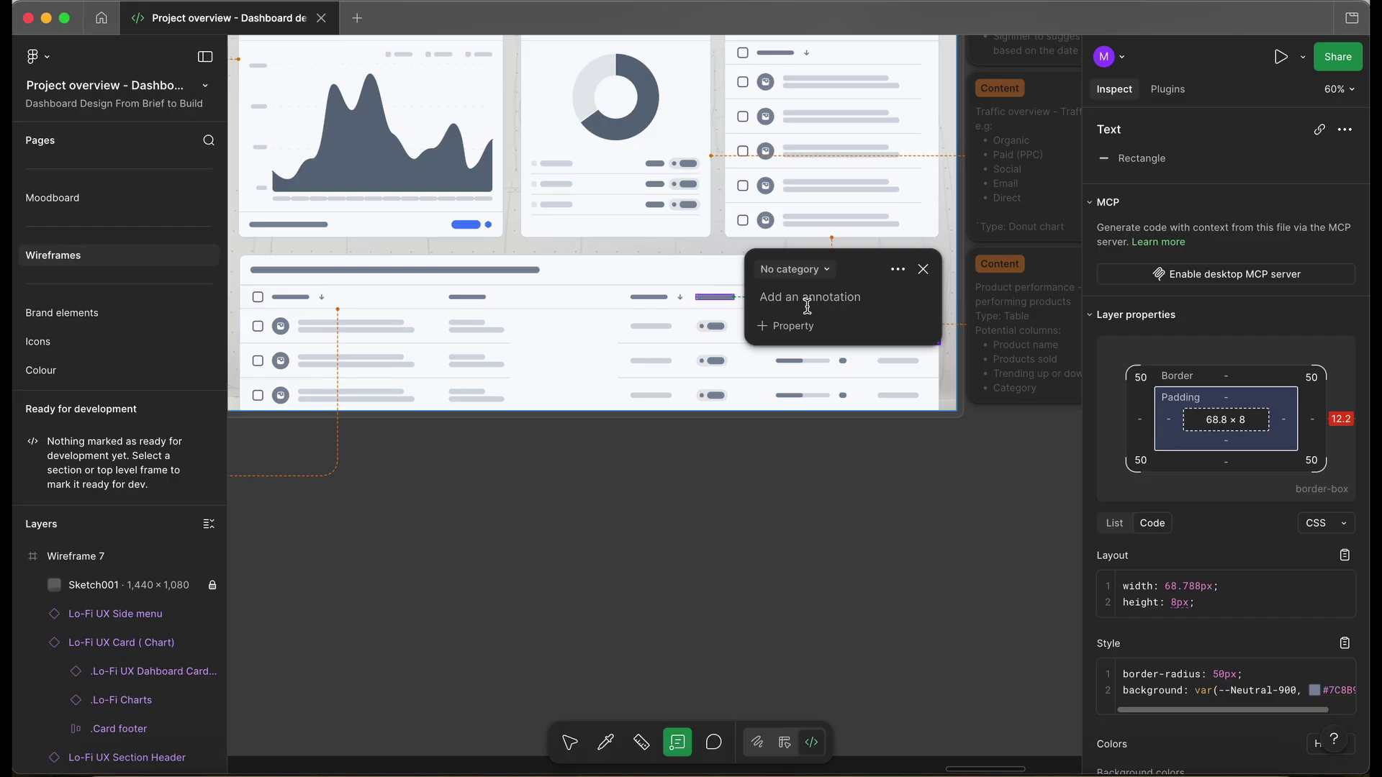
pyautogui.write('Notes examples')
pyautogui.press('Escape')
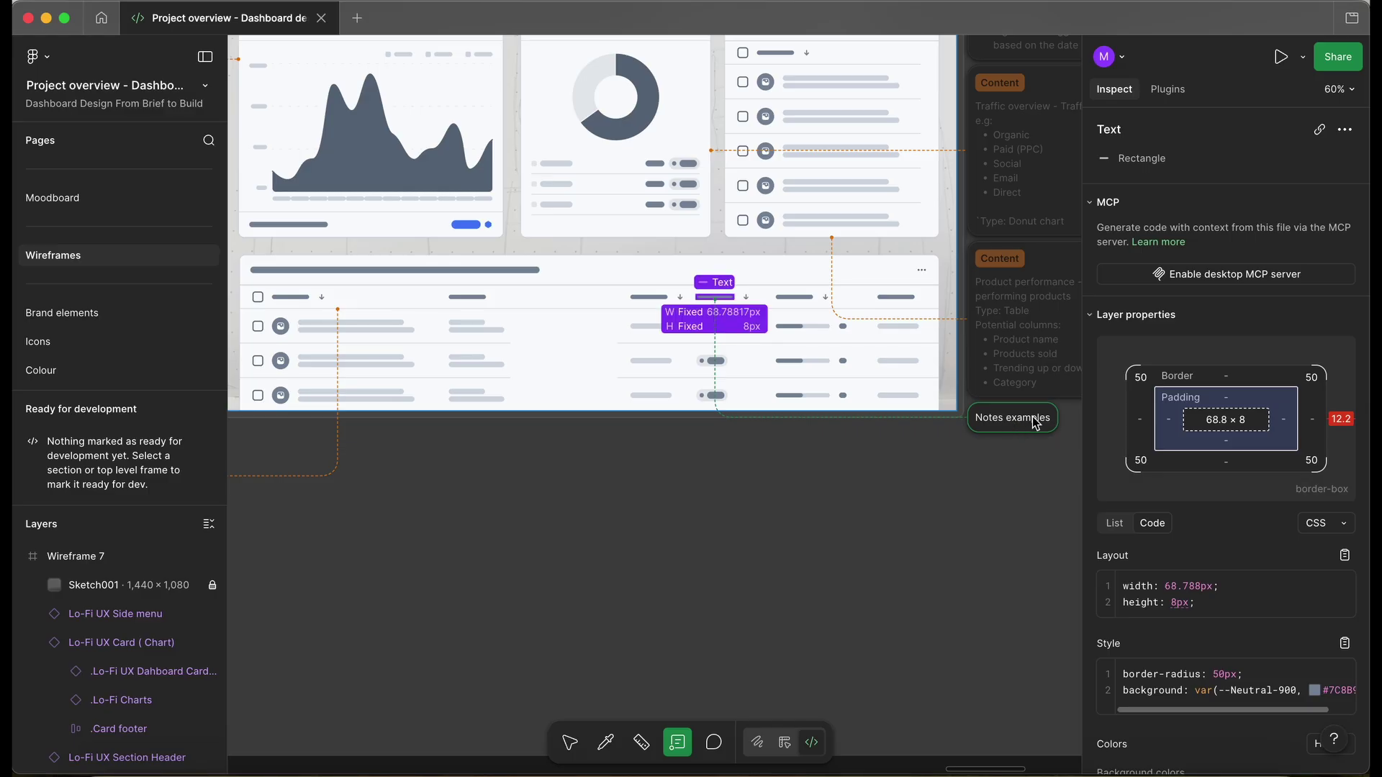
# - Delete the "Notes examples" annotation from the table header and return to design mode
pyautogui.scroll(5, 708, 292)
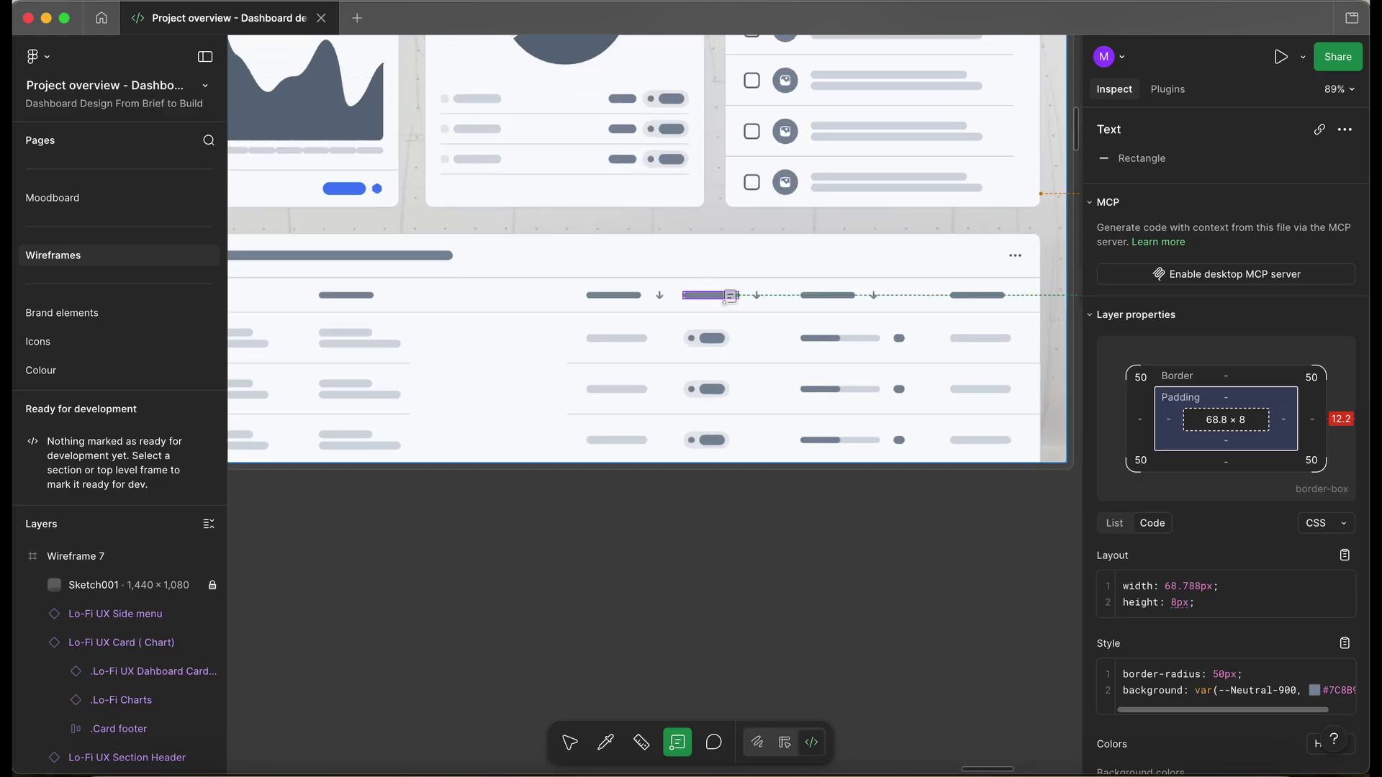
pyautogui.scroll(-1, 608, 224)
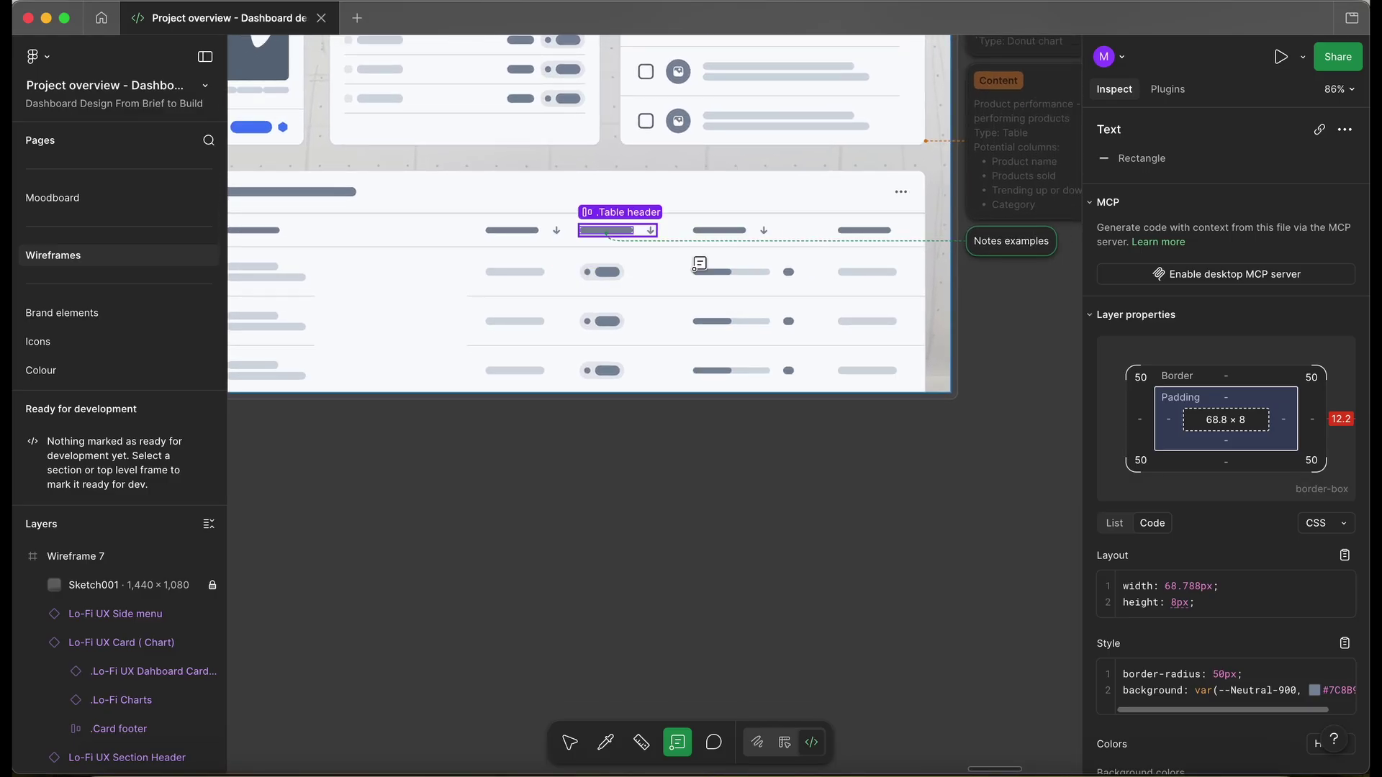
pyautogui.click(1032, 248)
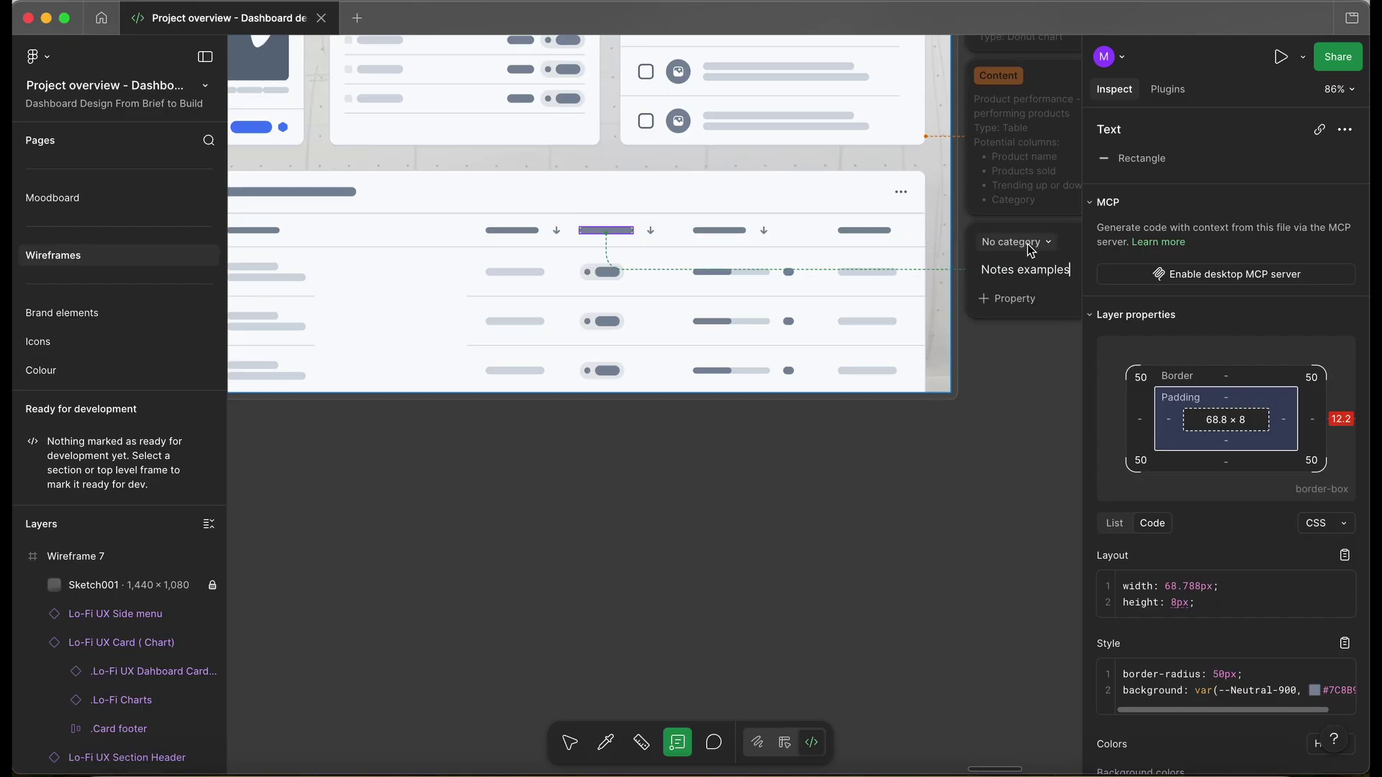
pyautogui.scroll(-4, 1043, 288)
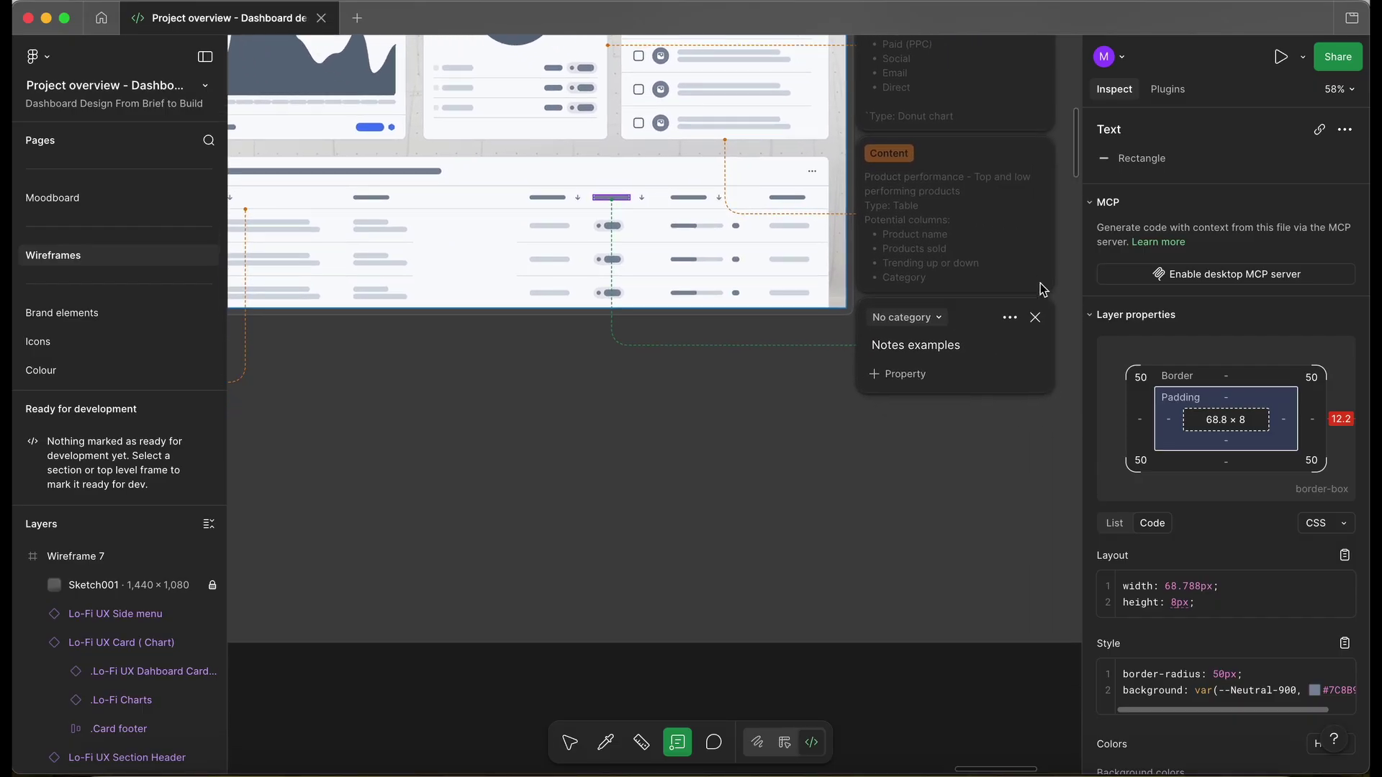
pyautogui.click(1010, 318)
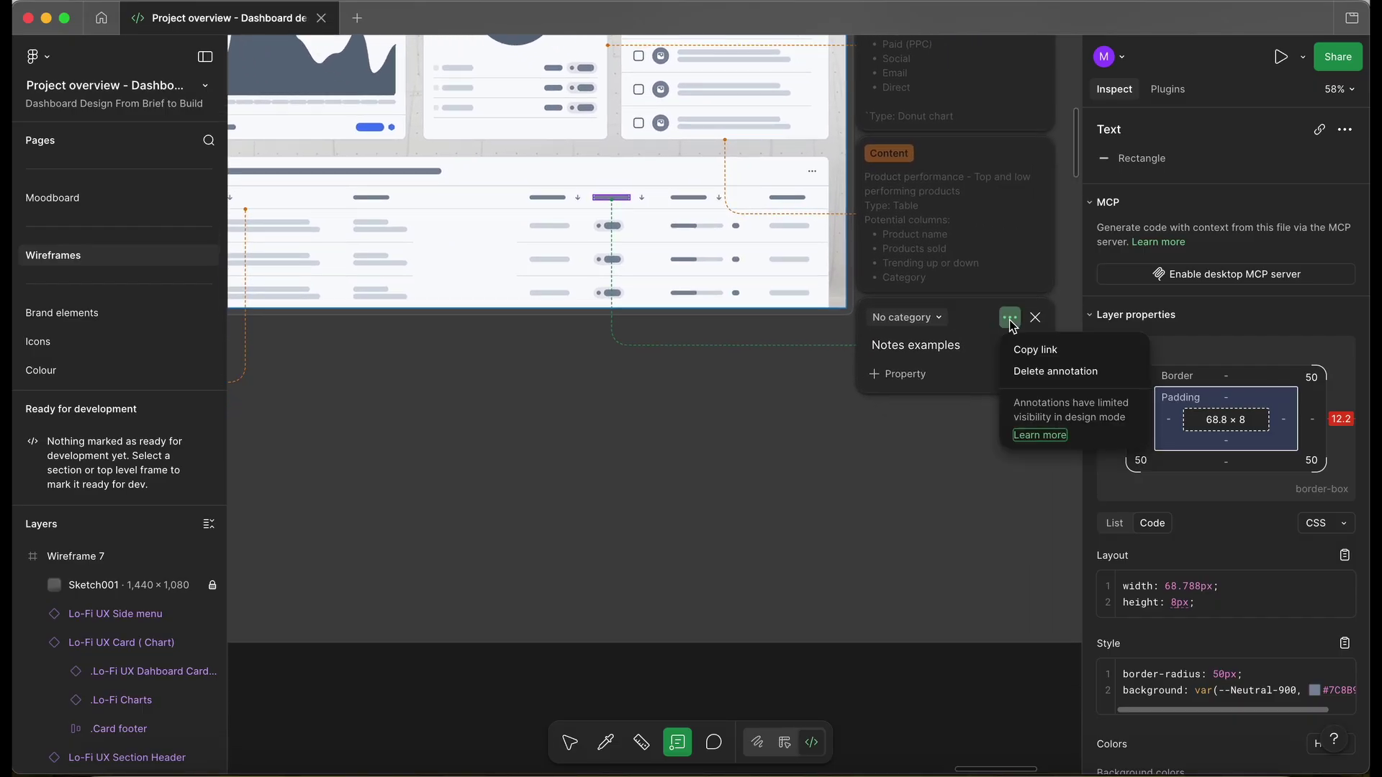
pyautogui.click(1060, 373)
pyautogui.scroll(-4, 700, 389)
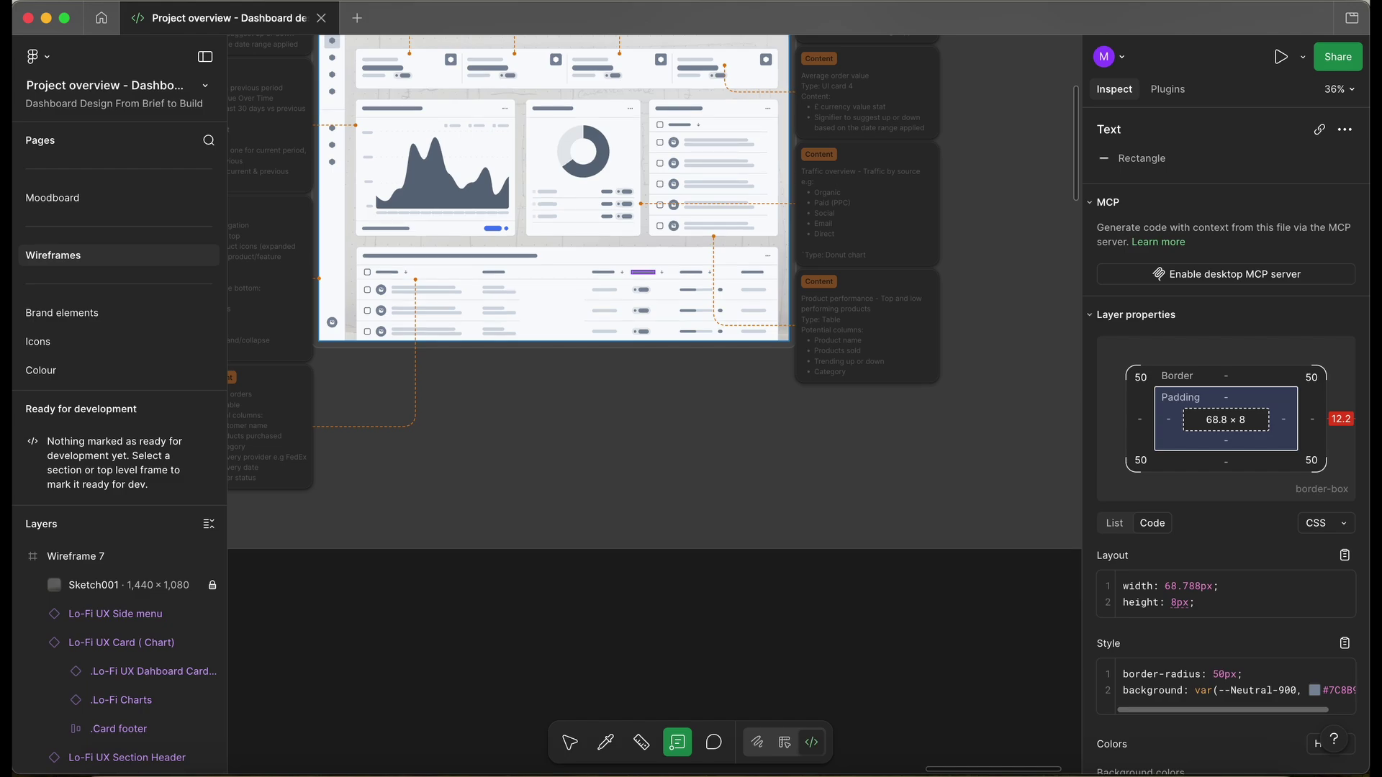
pyautogui.press('Escape')
pyautogui.press('Escape')
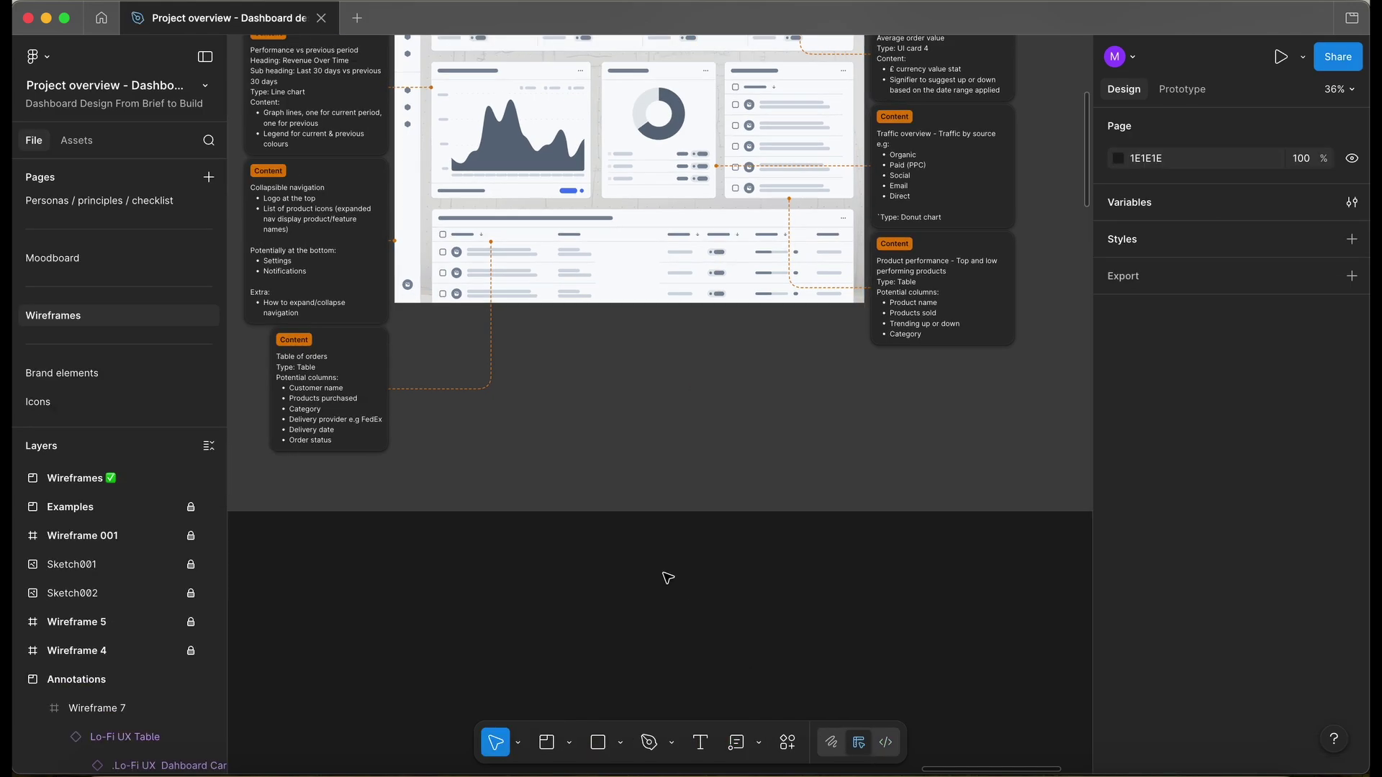
# - Examine the "Title + description" annotation and the section header it refers to in Wireframe 7
pyautogui.scroll(5, 668, 578)
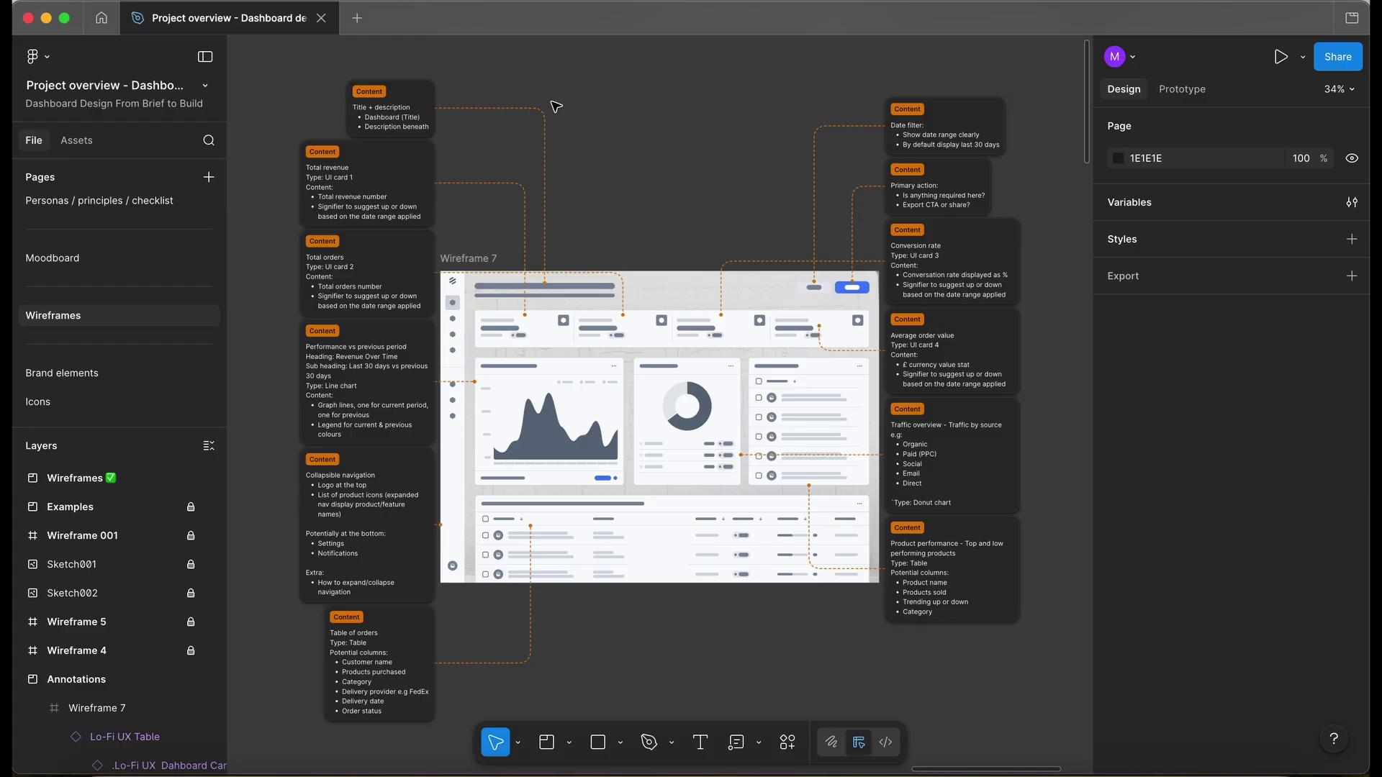
pyautogui.hscroll(-4, 555, 108)
pyautogui.scroll(2, 555, 108)
pyautogui.scroll(3, 462, 126)
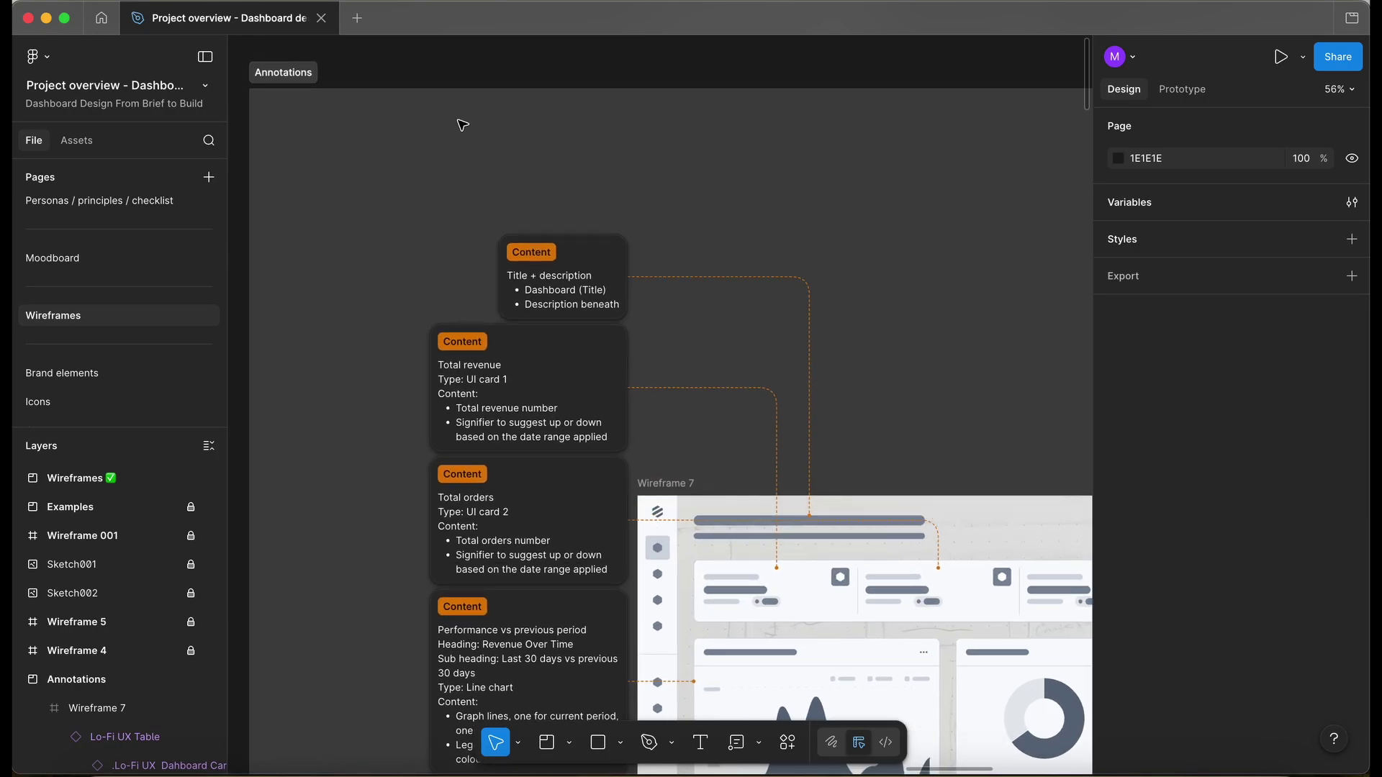
pyautogui.click(583, 284)
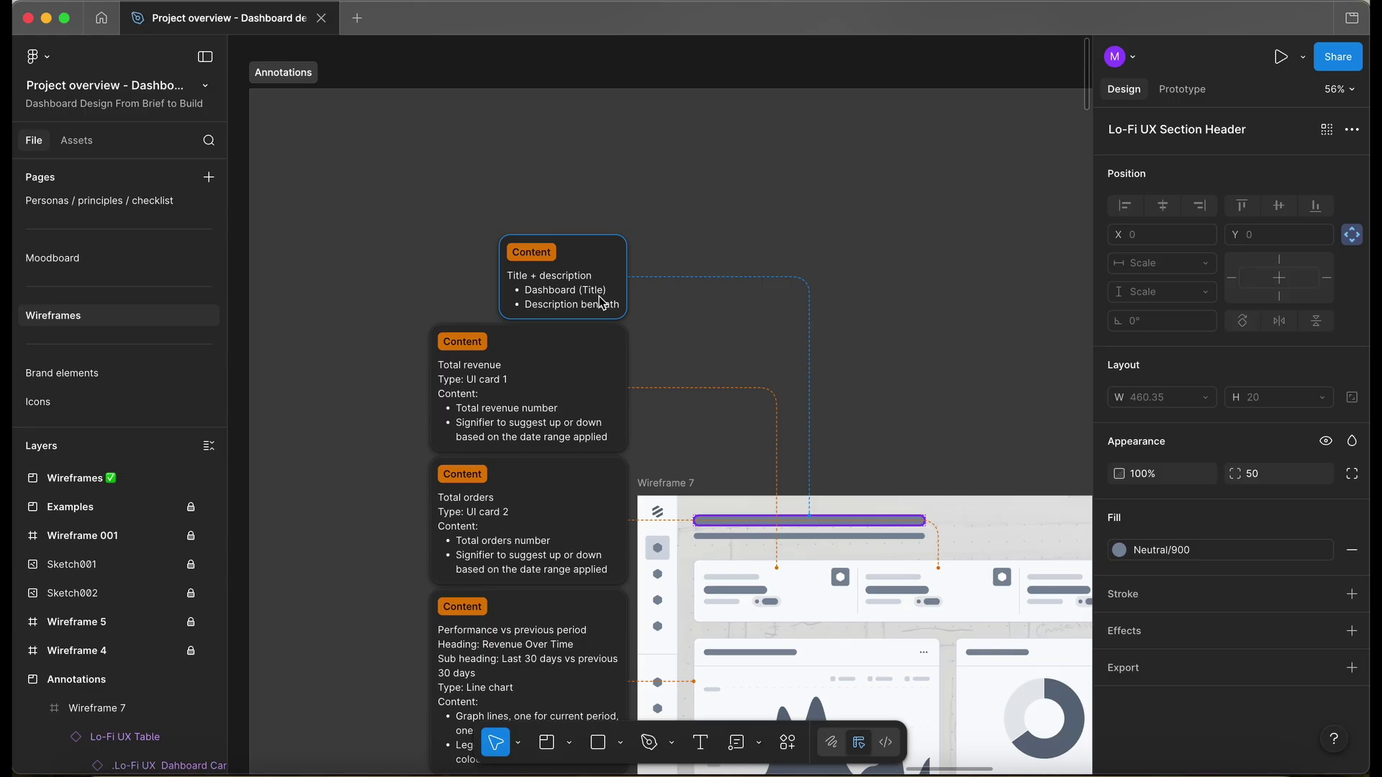
pyautogui.hscroll(1, 604, 302)
pyautogui.scroll(-1, 604, 303)
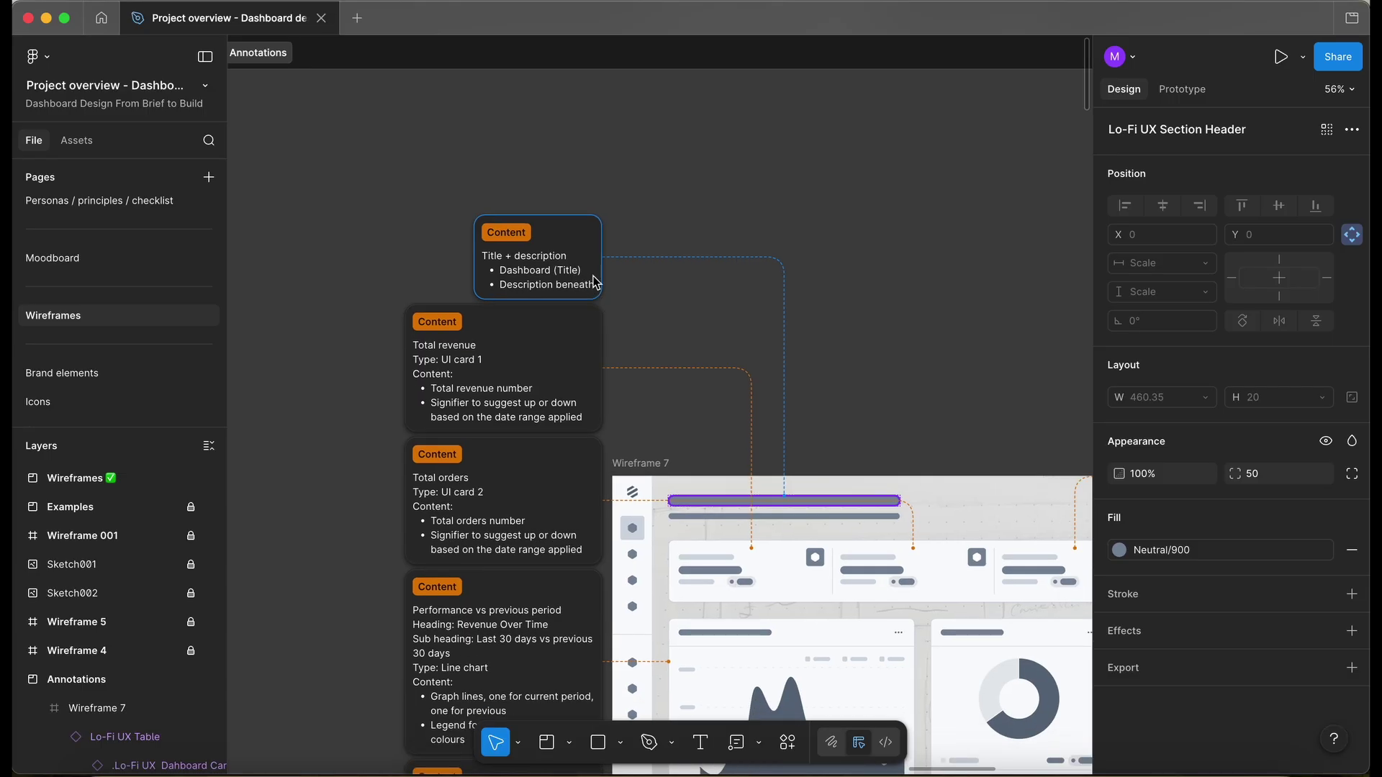
pyautogui.scroll(1, 457, 279)
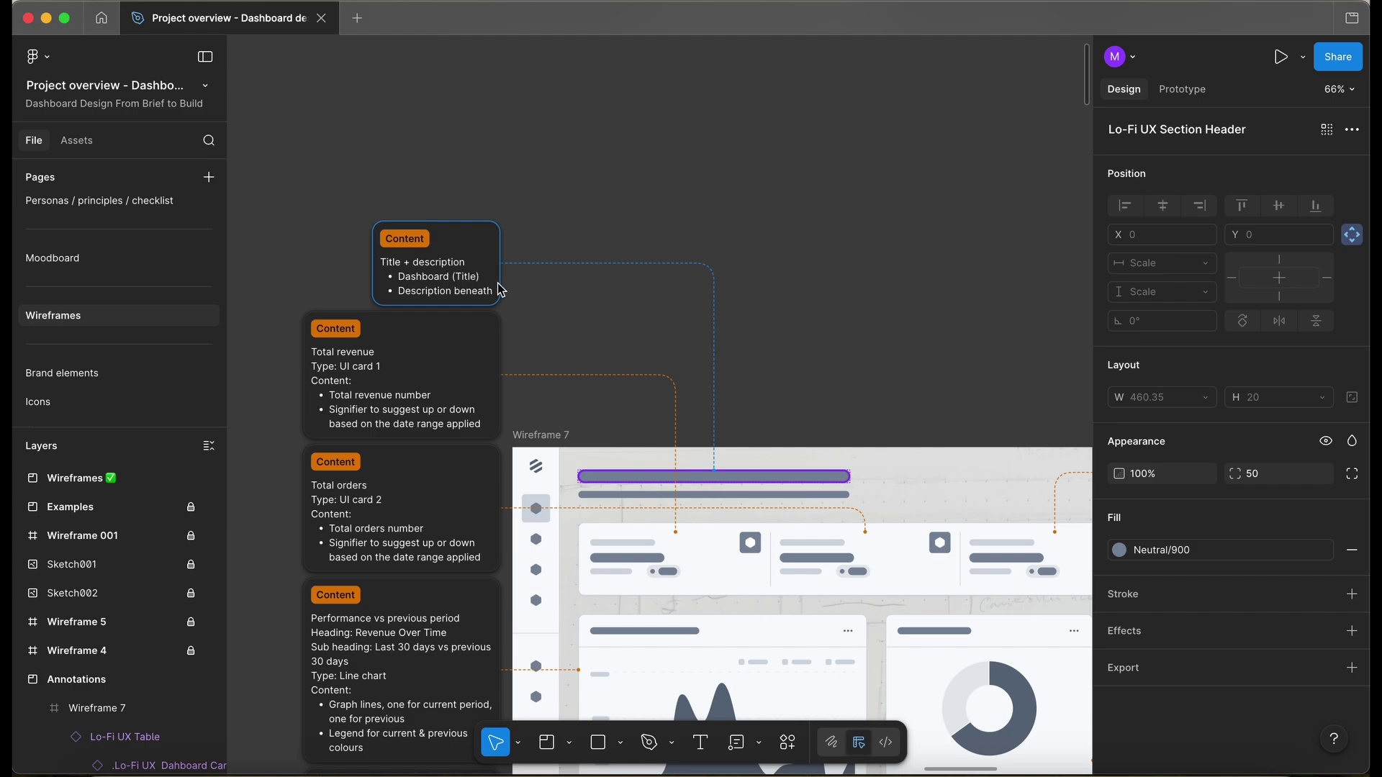
pyautogui.scroll(-1, 498, 284)
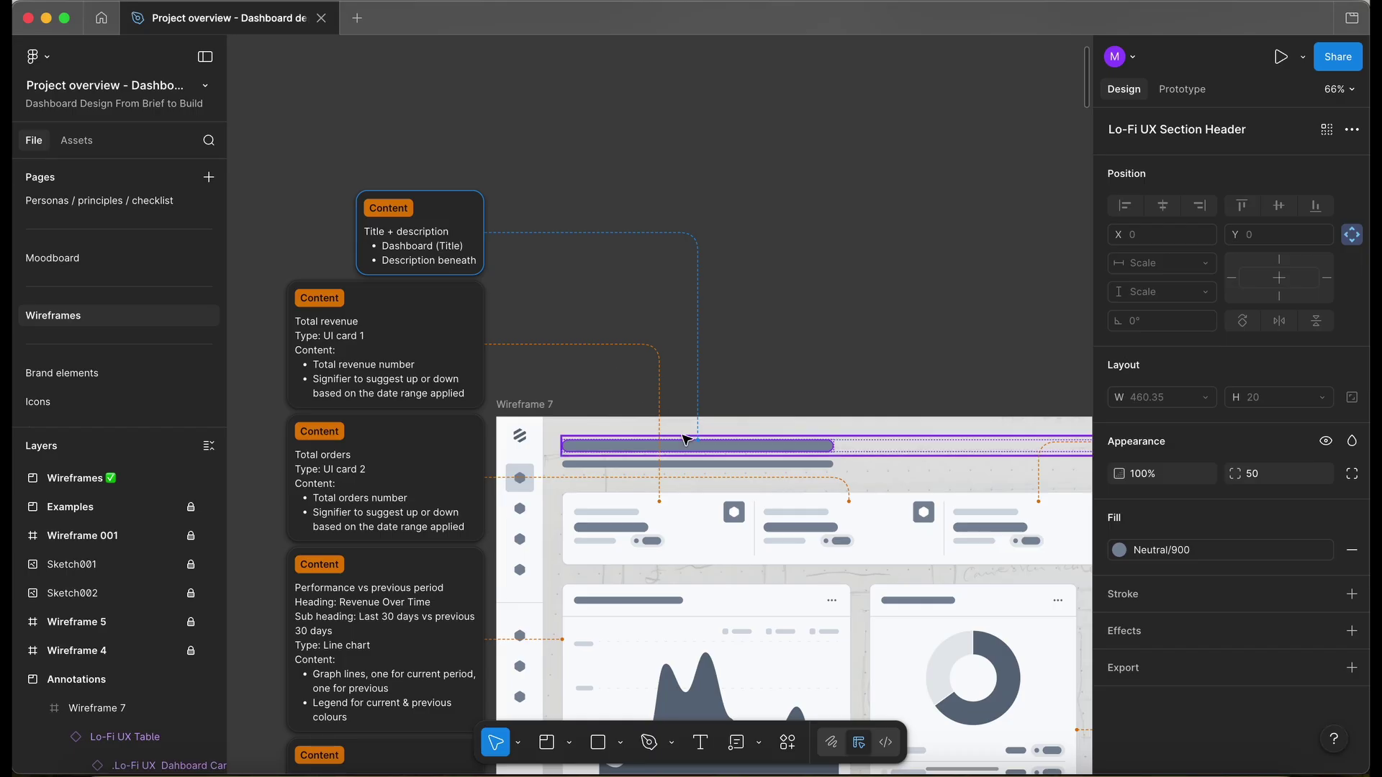
# - Examine the "Total revenue" annotation and its linked first UI card in Wireframe 7
pyautogui.click(476, 337)
pyautogui.scroll(-1, 477, 337)
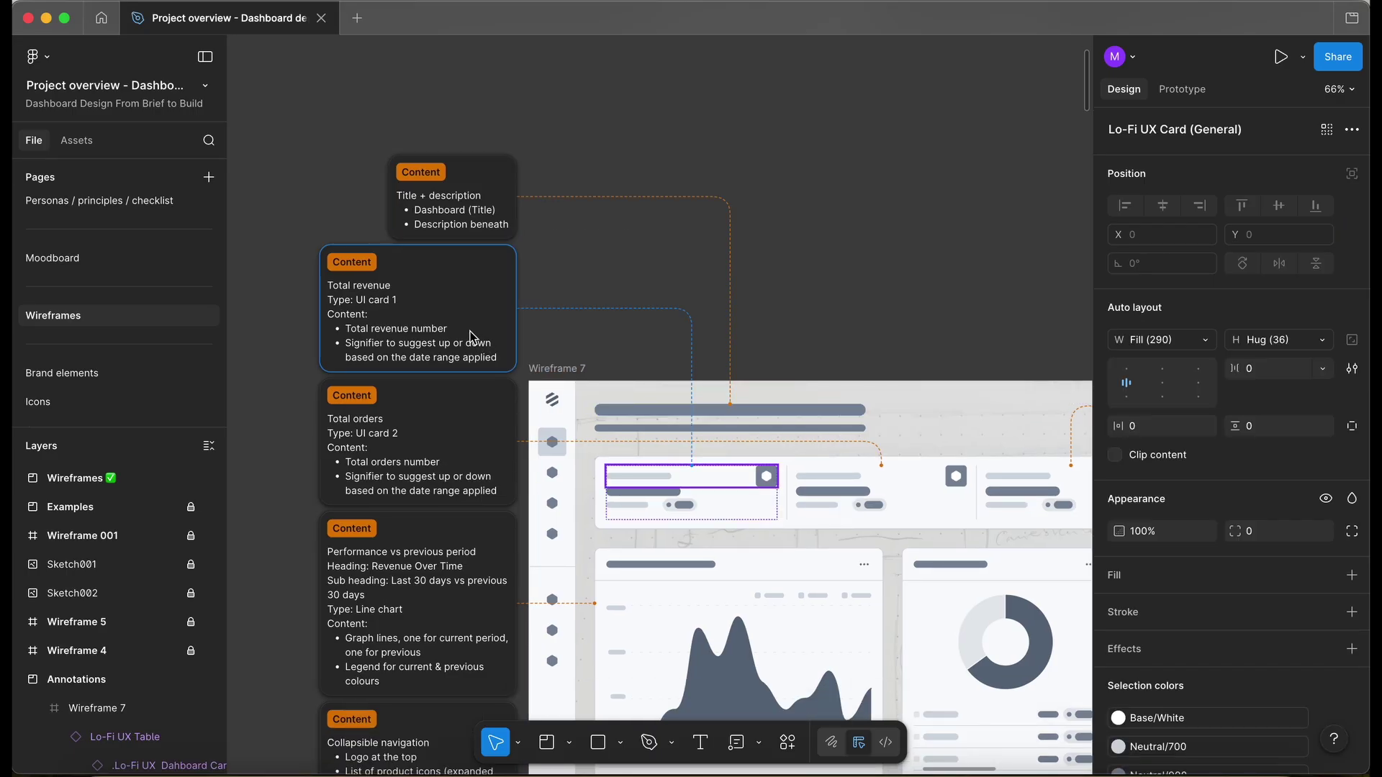
pyautogui.scroll(-1, 473, 337)
pyautogui.hscroll(1, 473, 337)
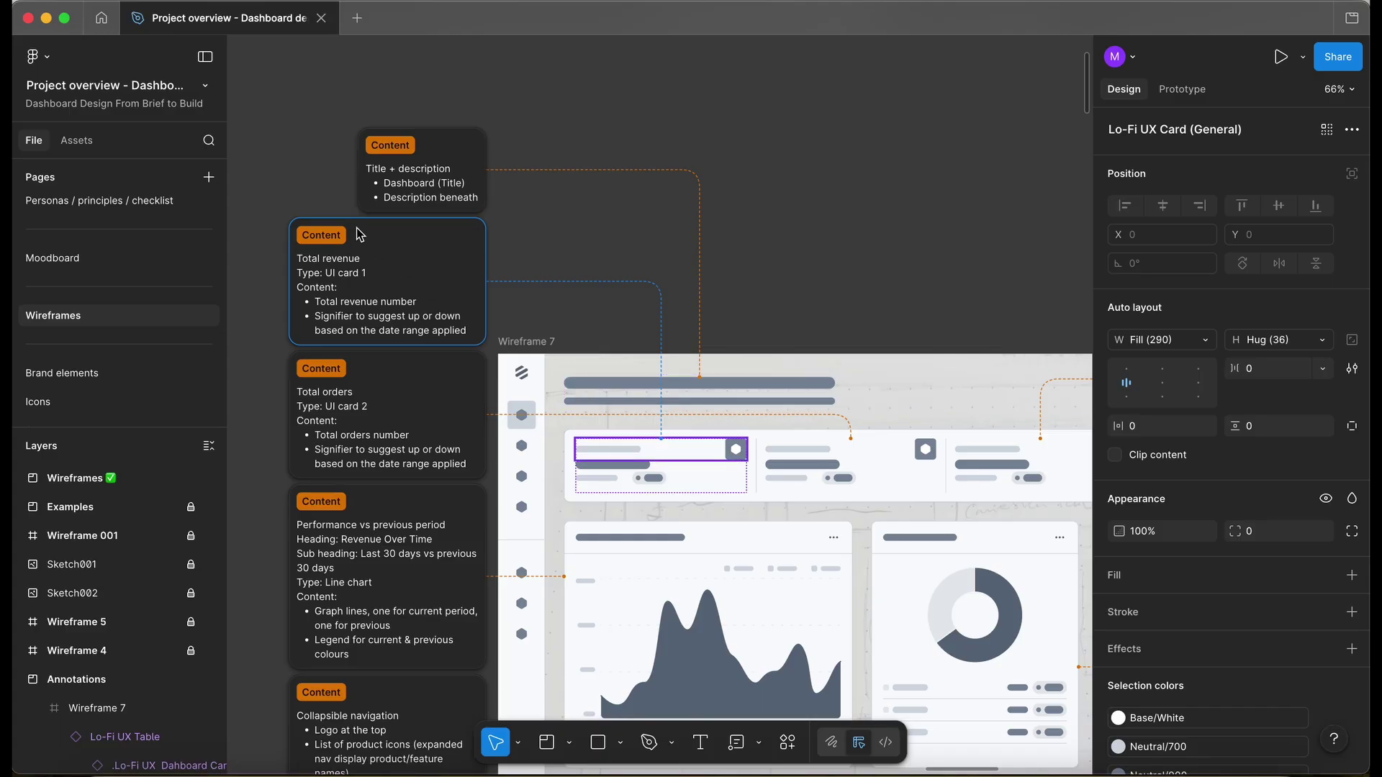
pyautogui.scroll(2, 363, 274)
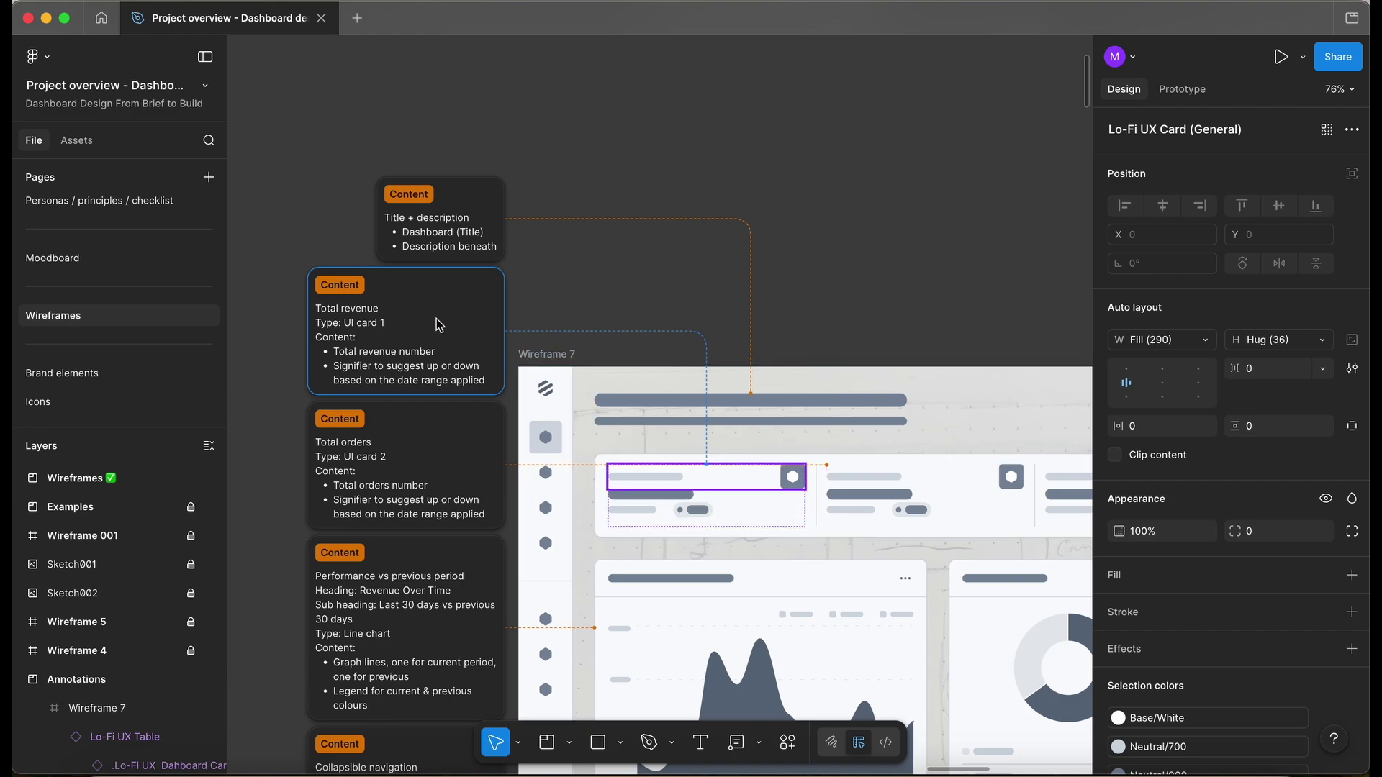
# - Examine the "Total orders" annotation for UI card 2 and the "Performance vs previous period" annotation for the line chart
pyautogui.scroll(-3, 442, 324)
pyautogui.scroll(-1, 412, 357)
pyautogui.hscroll(1, 412, 356)
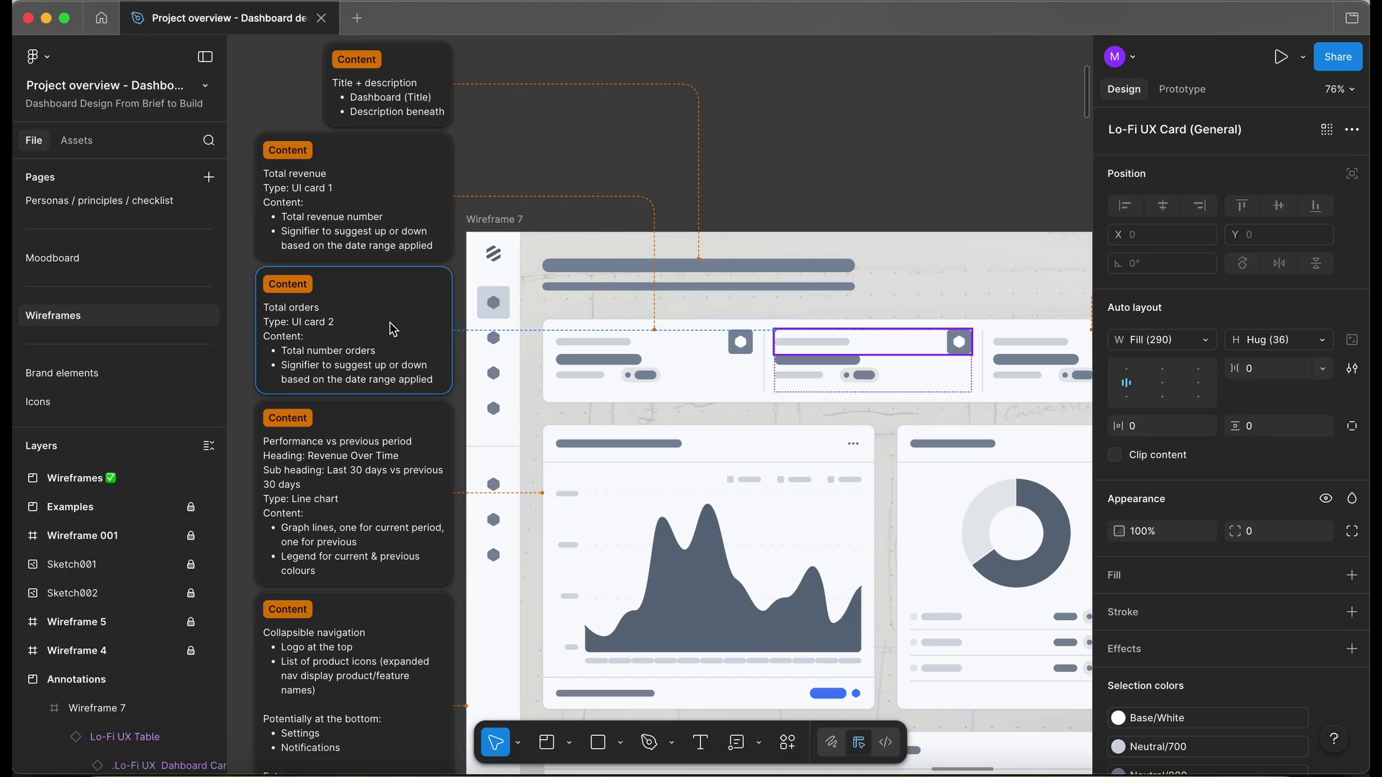
pyautogui.scroll(-5, 392, 329)
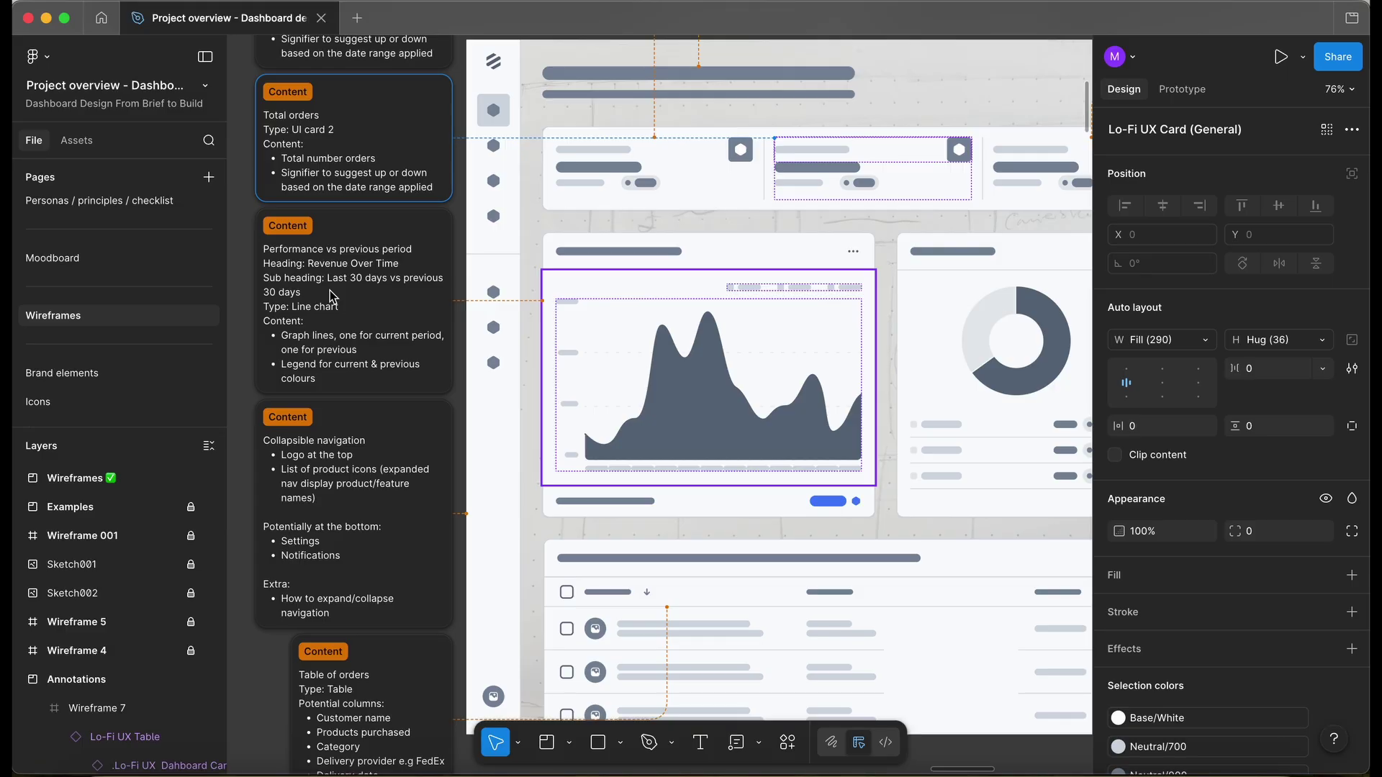
pyautogui.scroll(-2, 332, 296)
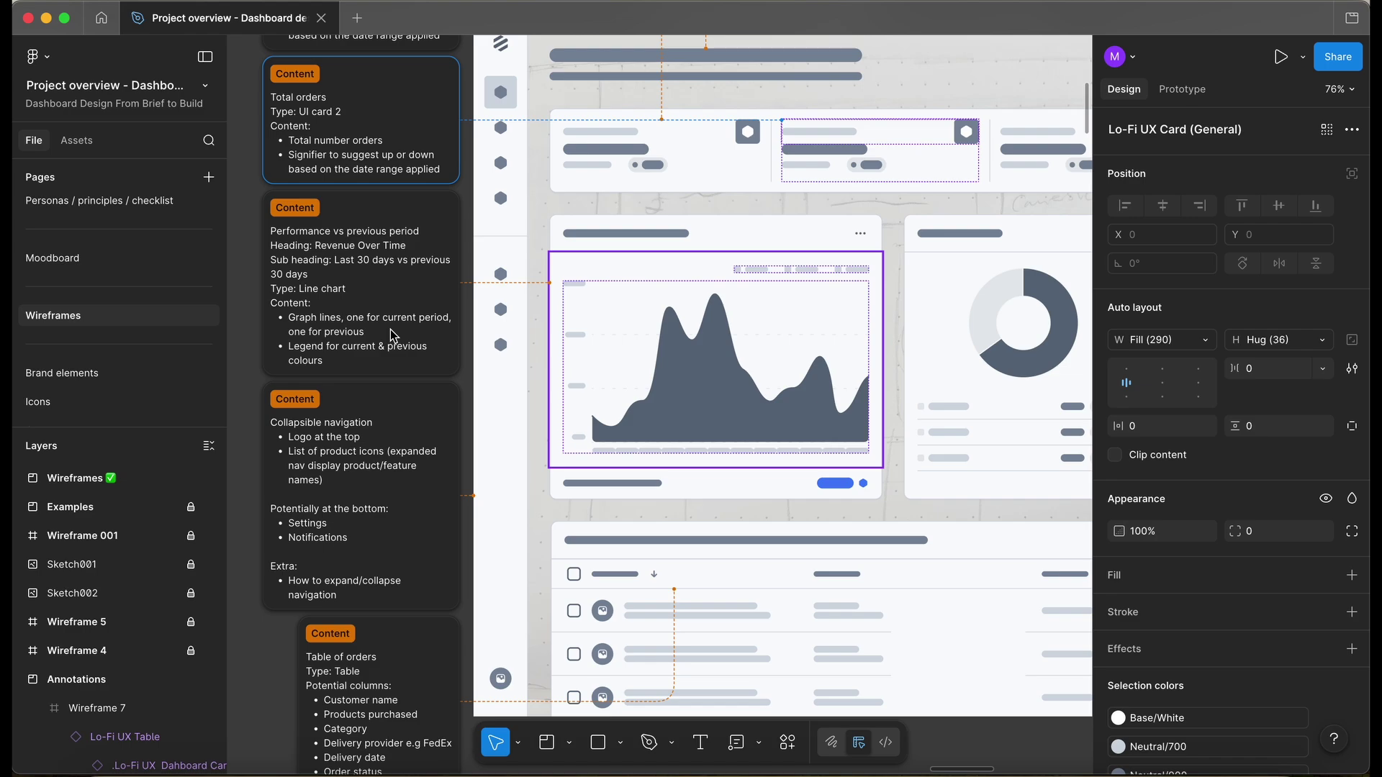
# - Examine the "Collapsible navigation" annotation against the side menu, and the "Table of orders" annotation with its potential columns
pyautogui.scroll(-4, 390, 330)
pyautogui.hscroll(-2, 390, 330)
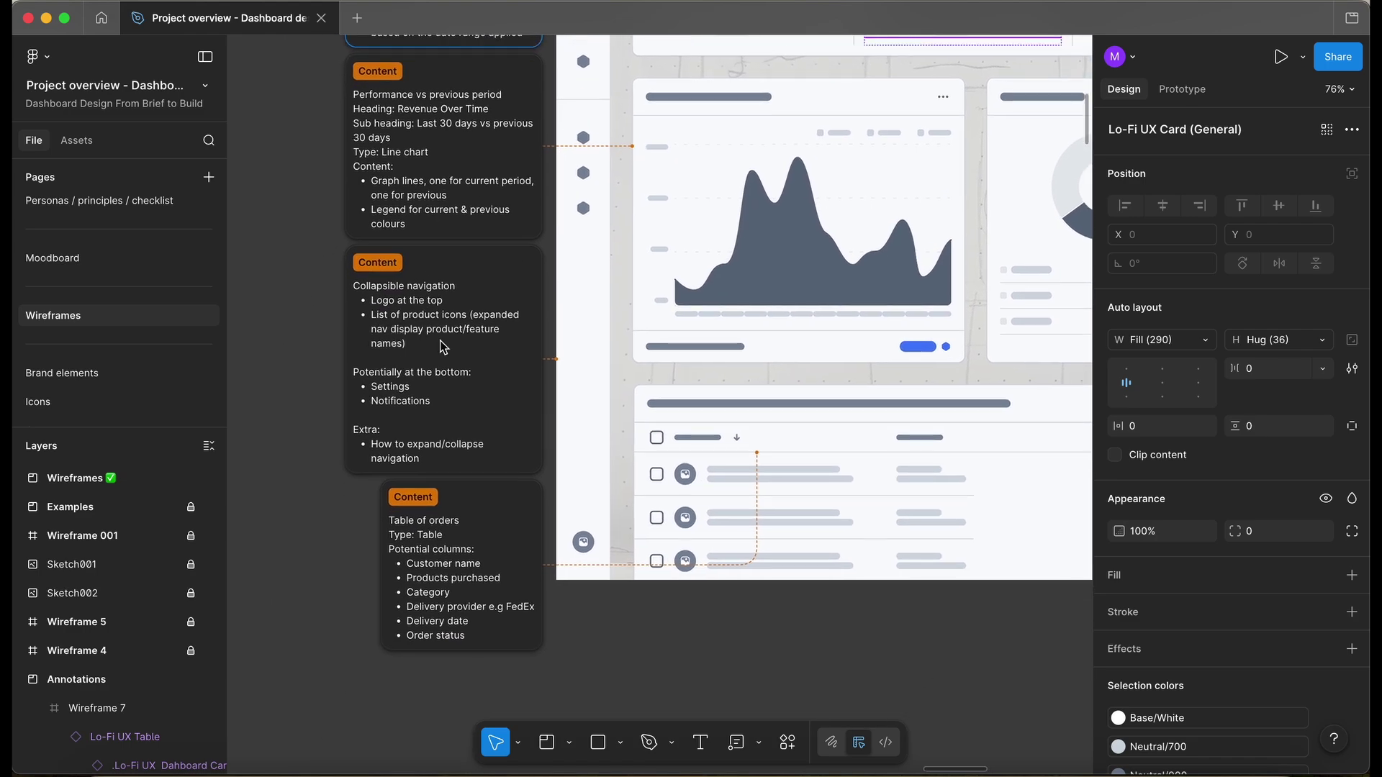
pyautogui.scroll(2, 443, 347)
pyautogui.scroll(2, 469, 347)
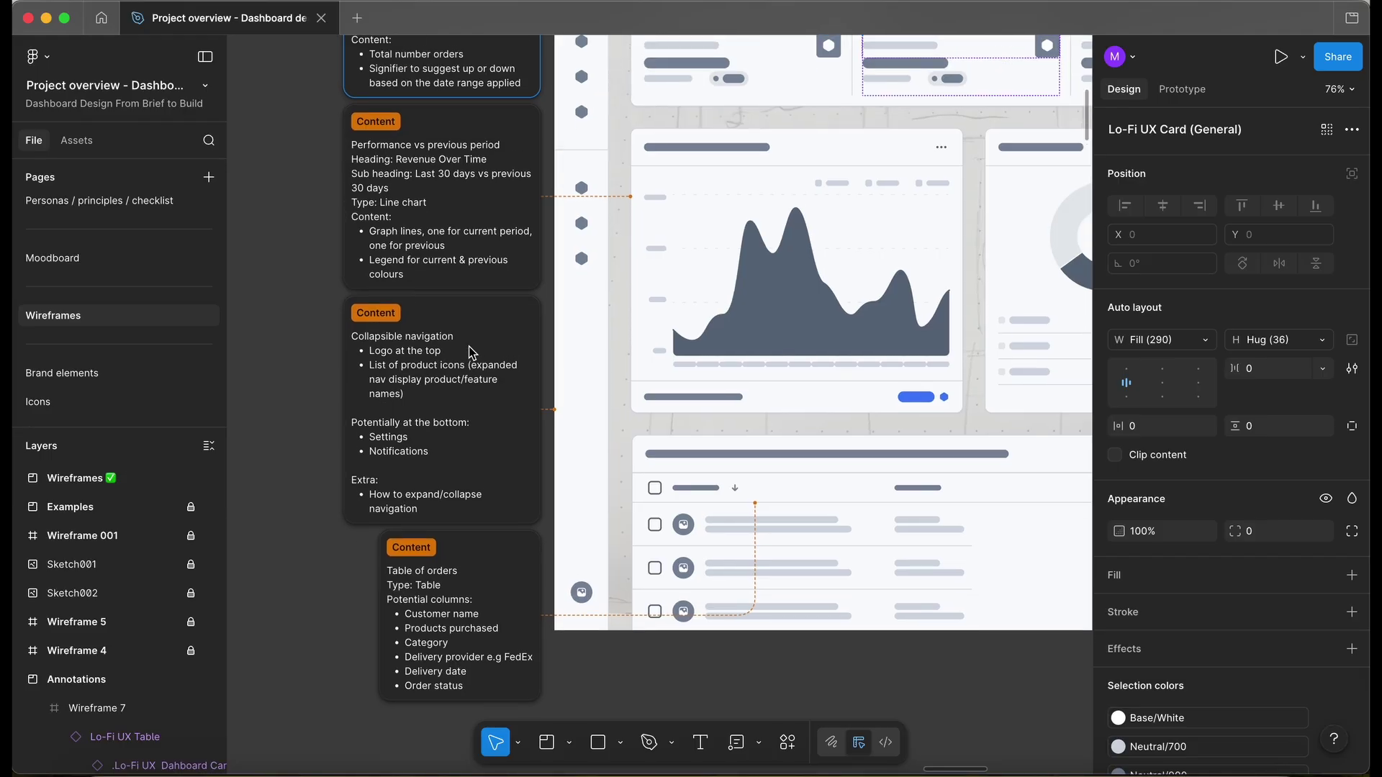
pyautogui.scroll(2, 469, 346)
pyautogui.scroll(-2, 519, 439)
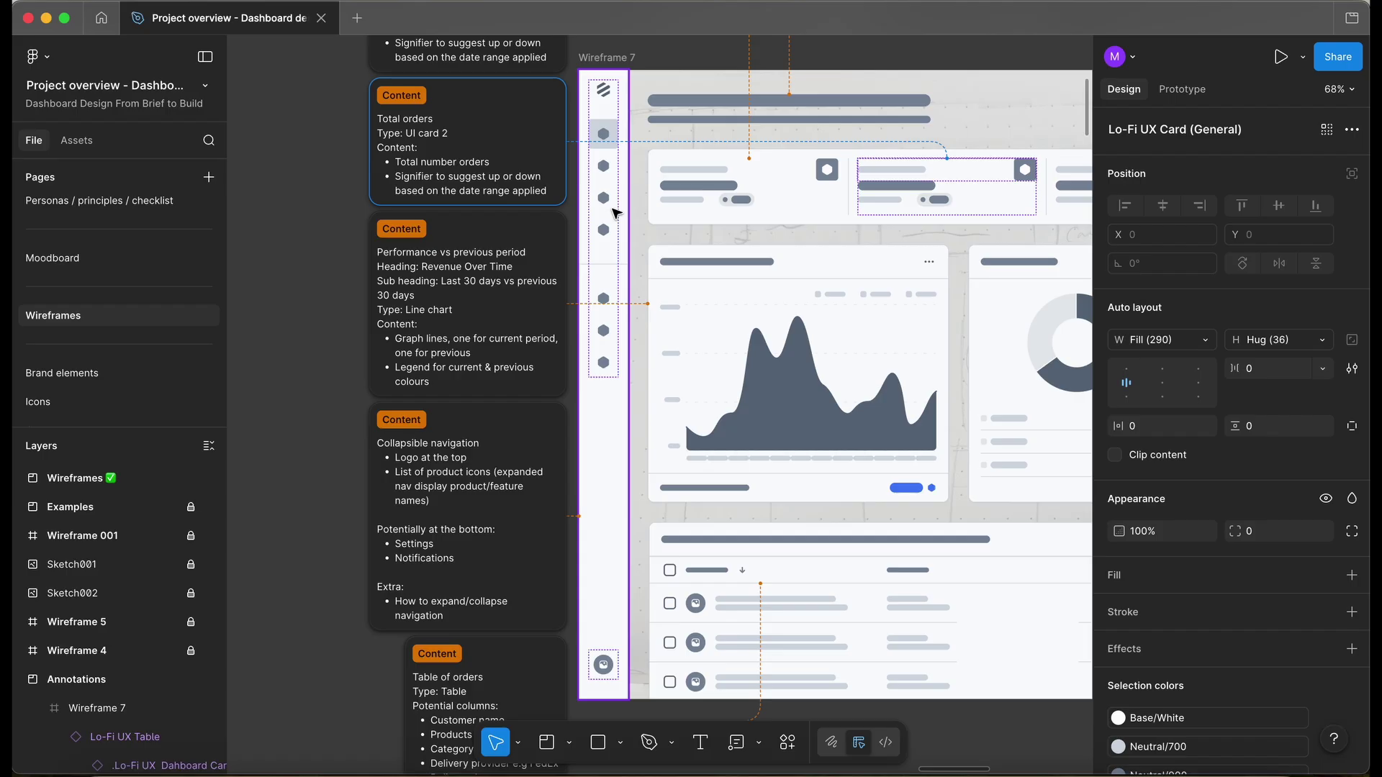
pyautogui.scroll(2, 617, 213)
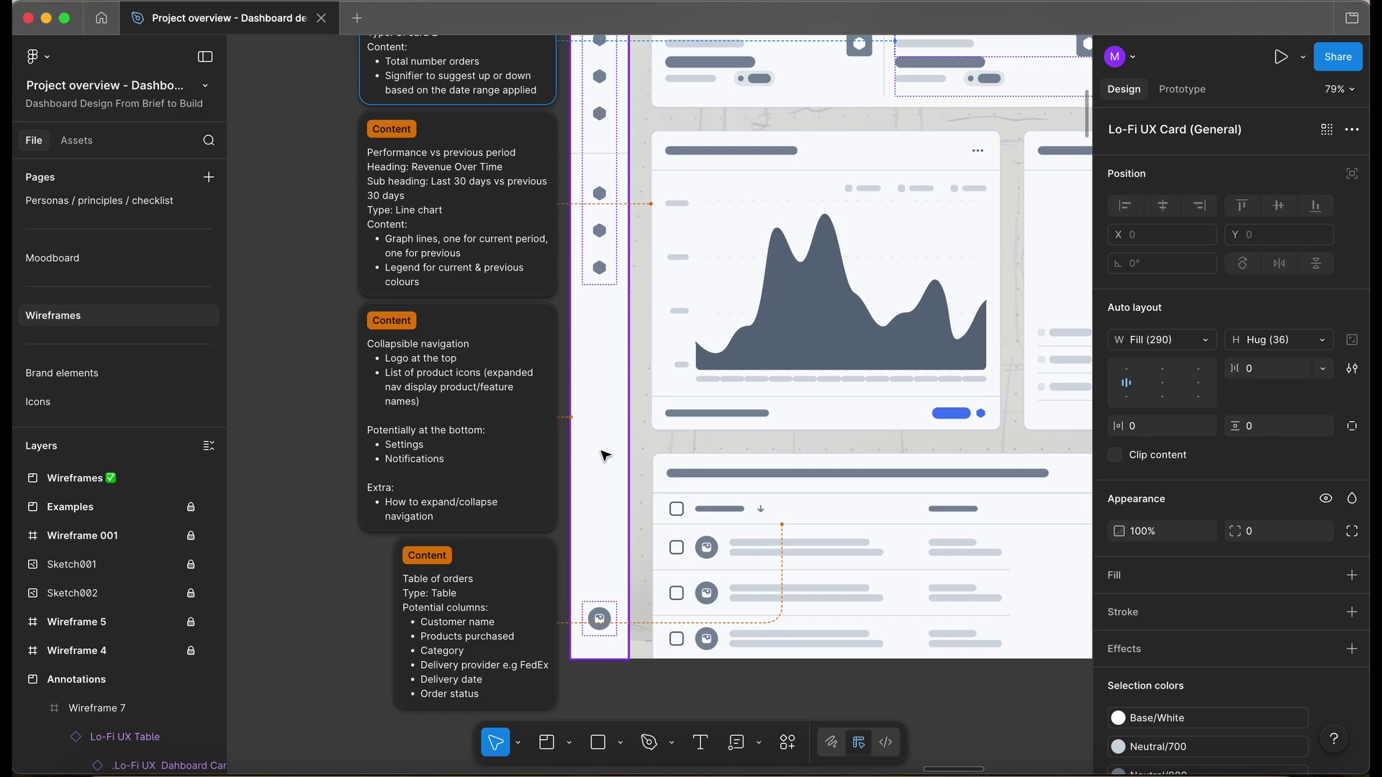
pyautogui.scroll(-4, 605, 456)
pyautogui.hscroll(1, 604, 455)
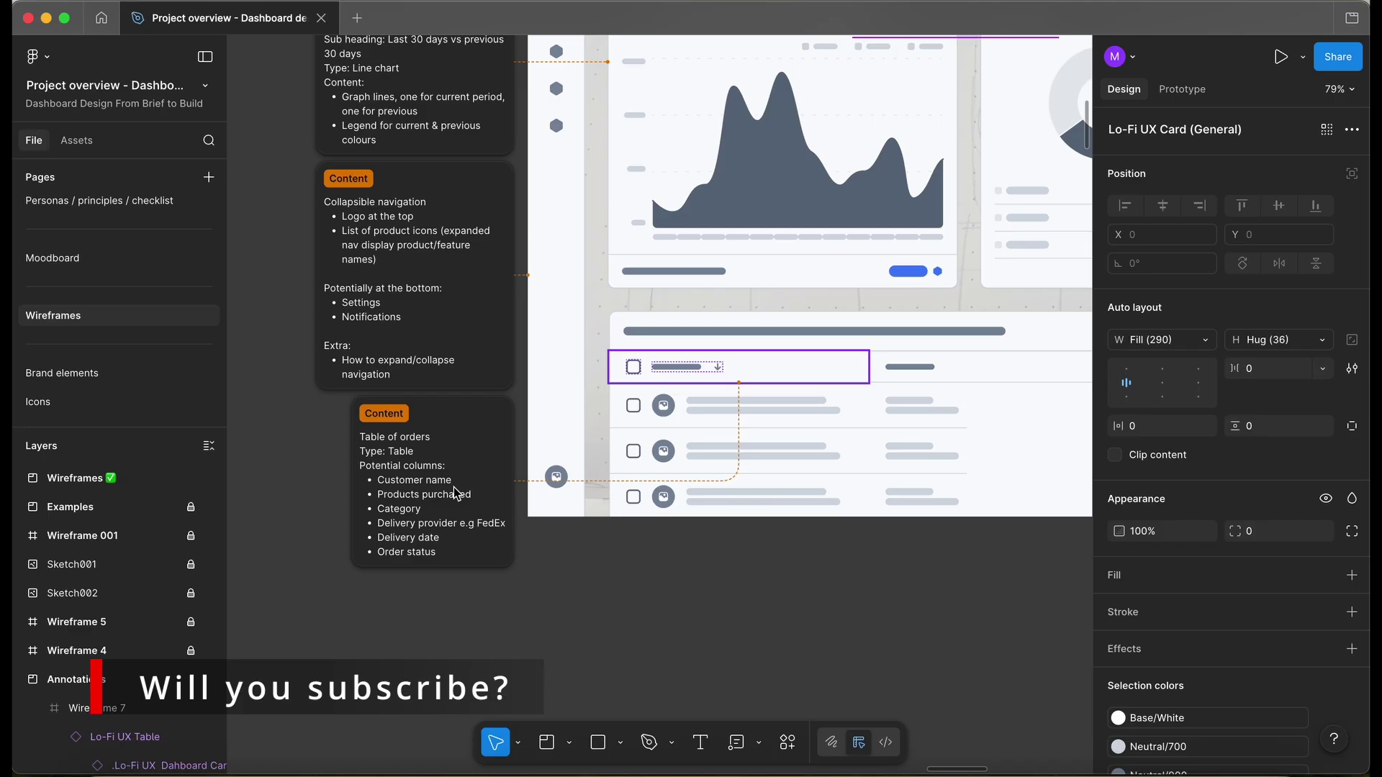
# - Examine the potential columns in the "Table of orders" annotation and the overall Annotations section around Wireframe 7
pyautogui.scroll(-2, 453, 486)
pyautogui.hscroll(1, 453, 487)
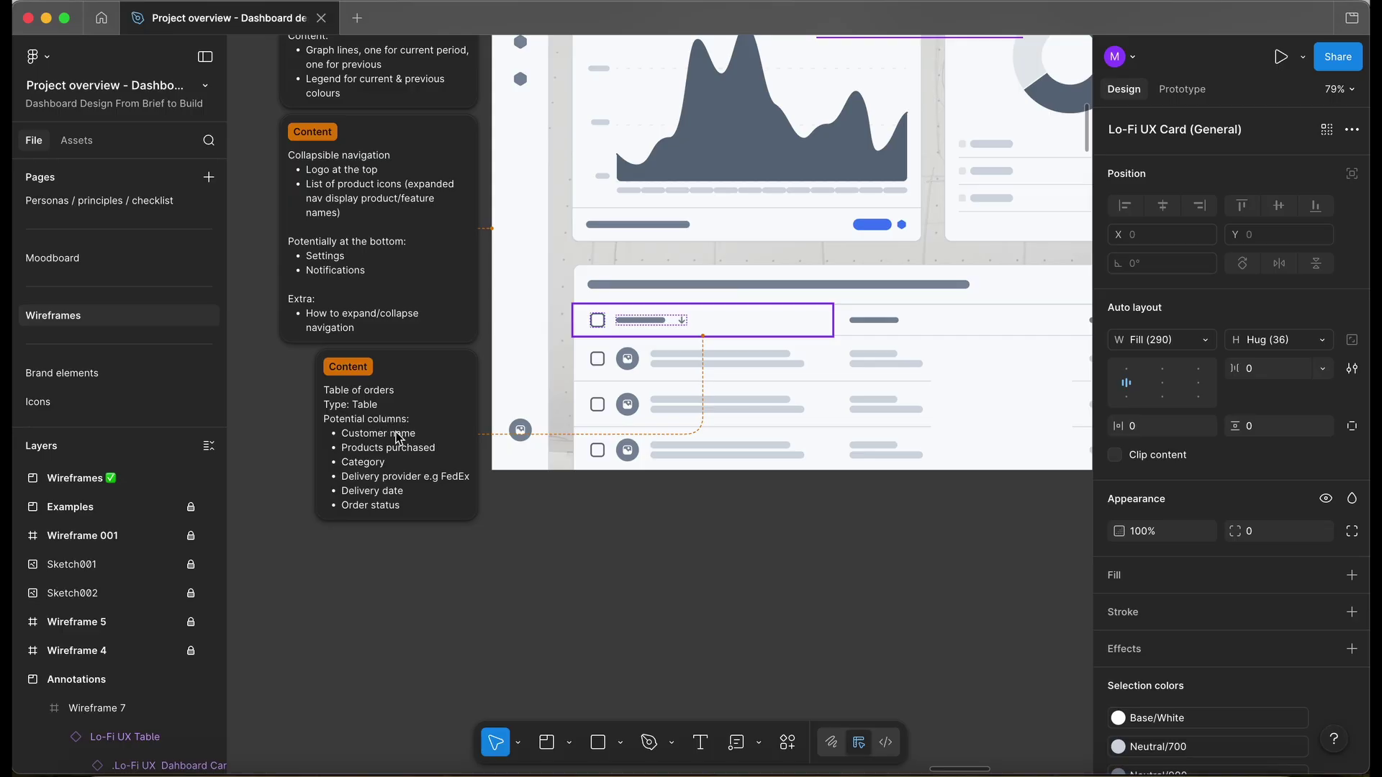
pyautogui.scroll(-2, 406, 439)
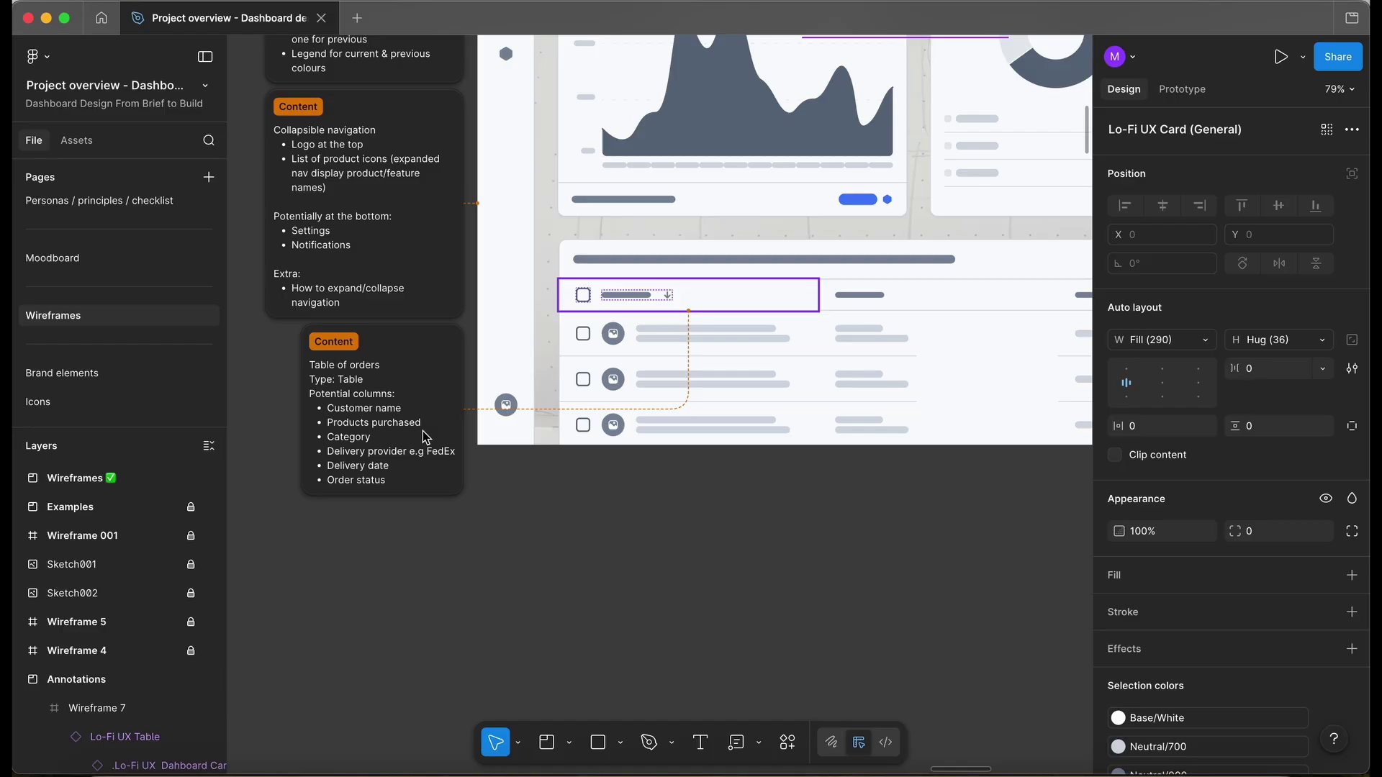
pyautogui.click(645, 500)
pyautogui.scroll(-10, 644, 500)
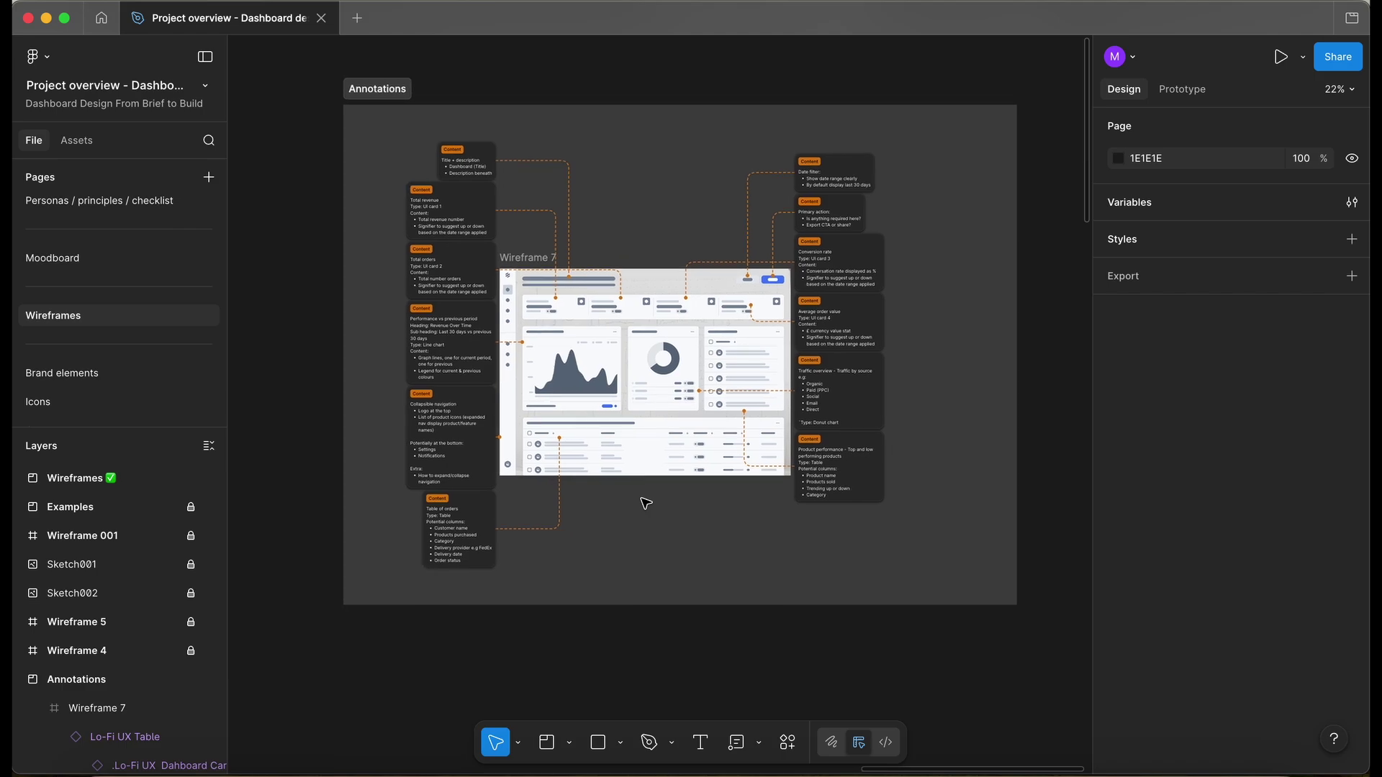
# - Examine the "Date filter", "Primary action", "Conversion rate" and "Average order value" annotations against their linked wireframe elements
pyautogui.scroll(5, 879, 127)
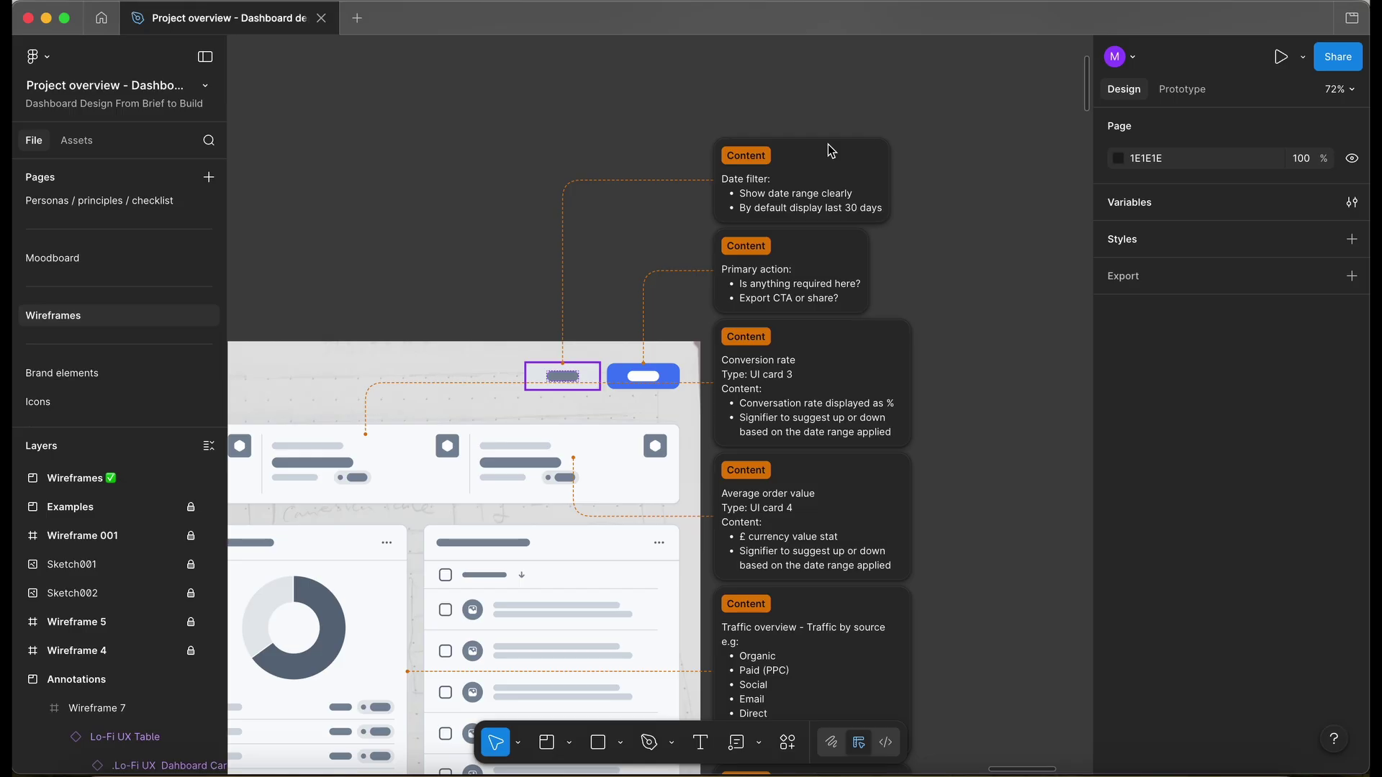
pyautogui.hscroll(-2, 863, 260)
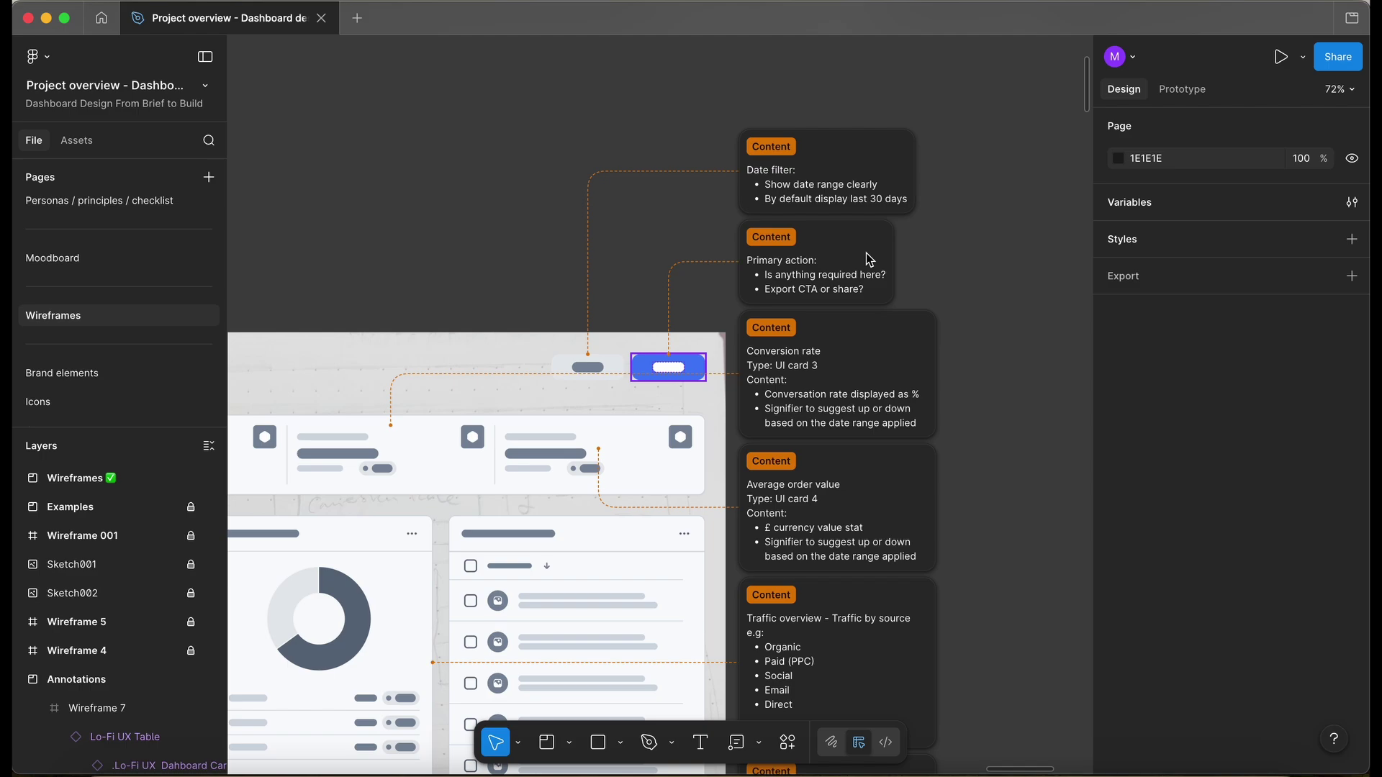
pyautogui.scroll(-4, 941, 254)
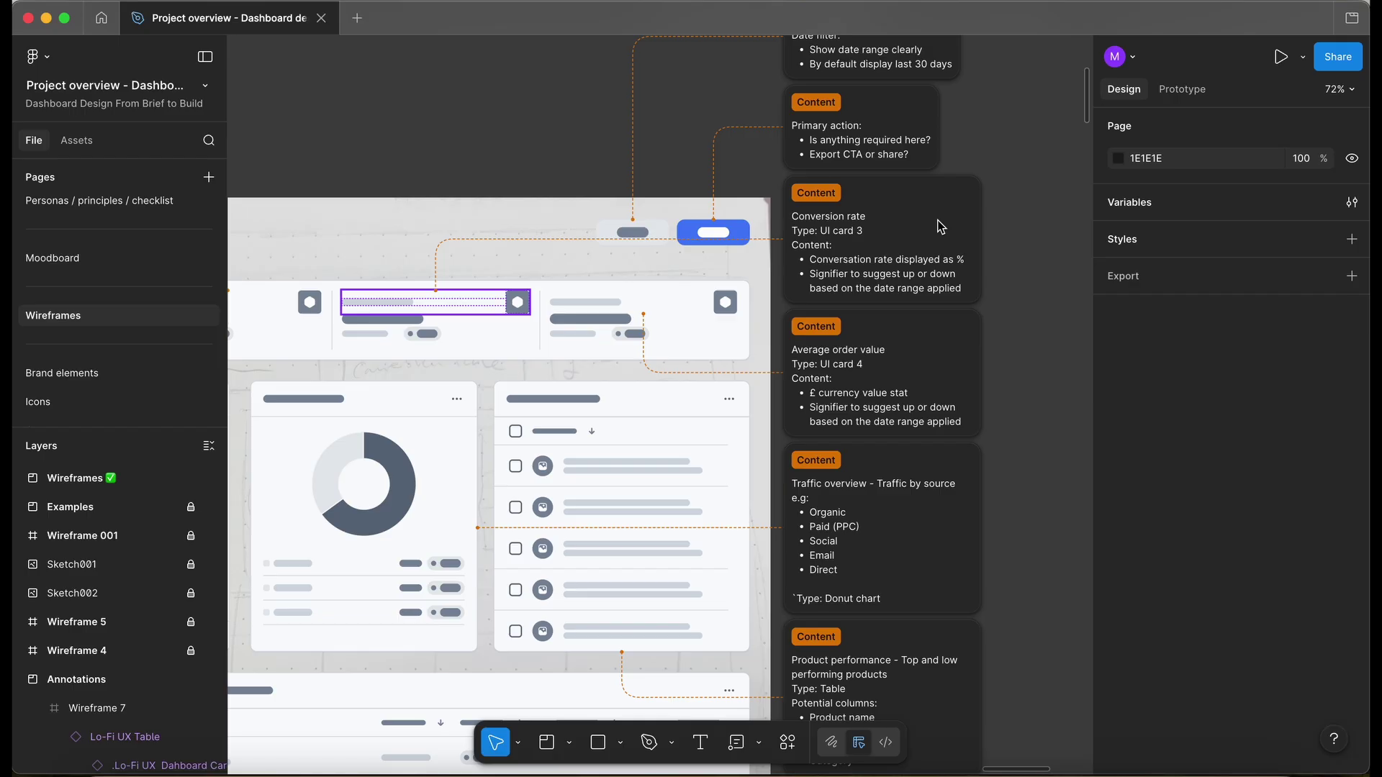
pyautogui.scroll(-2, 936, 252)
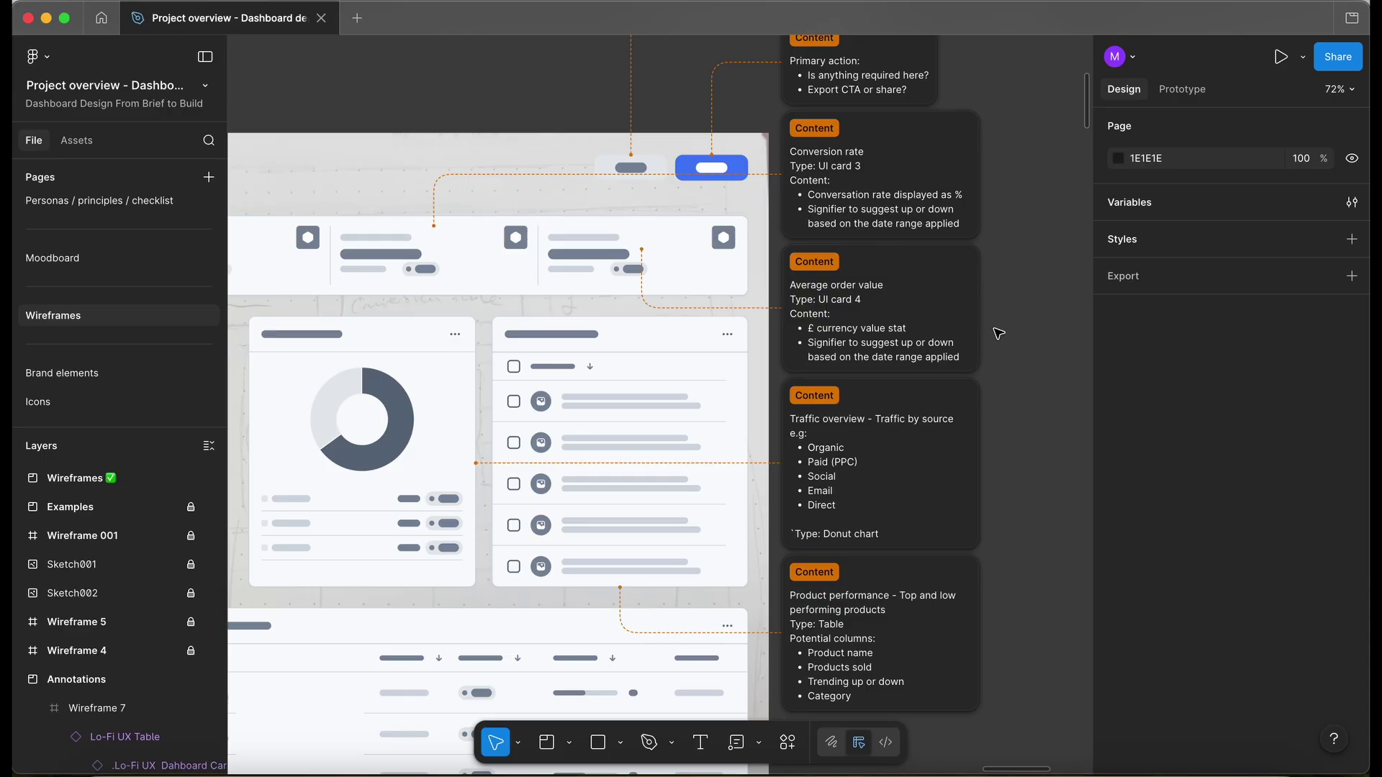
# - Examine the "Traffic overview" annotation for the donut chart and the "Product performance" annotation for the products table
pyautogui.scroll(-3, 991, 325)
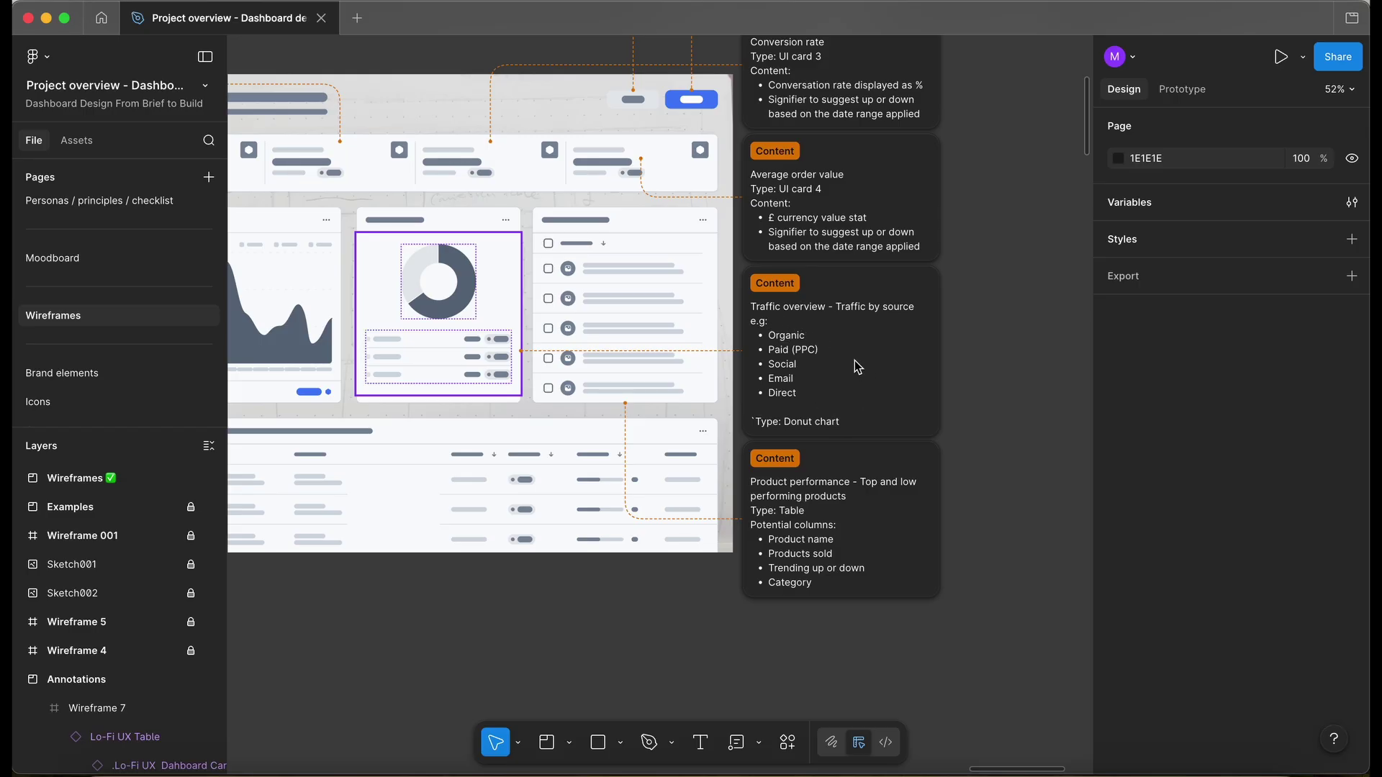
pyautogui.hscroll(-1, 854, 361)
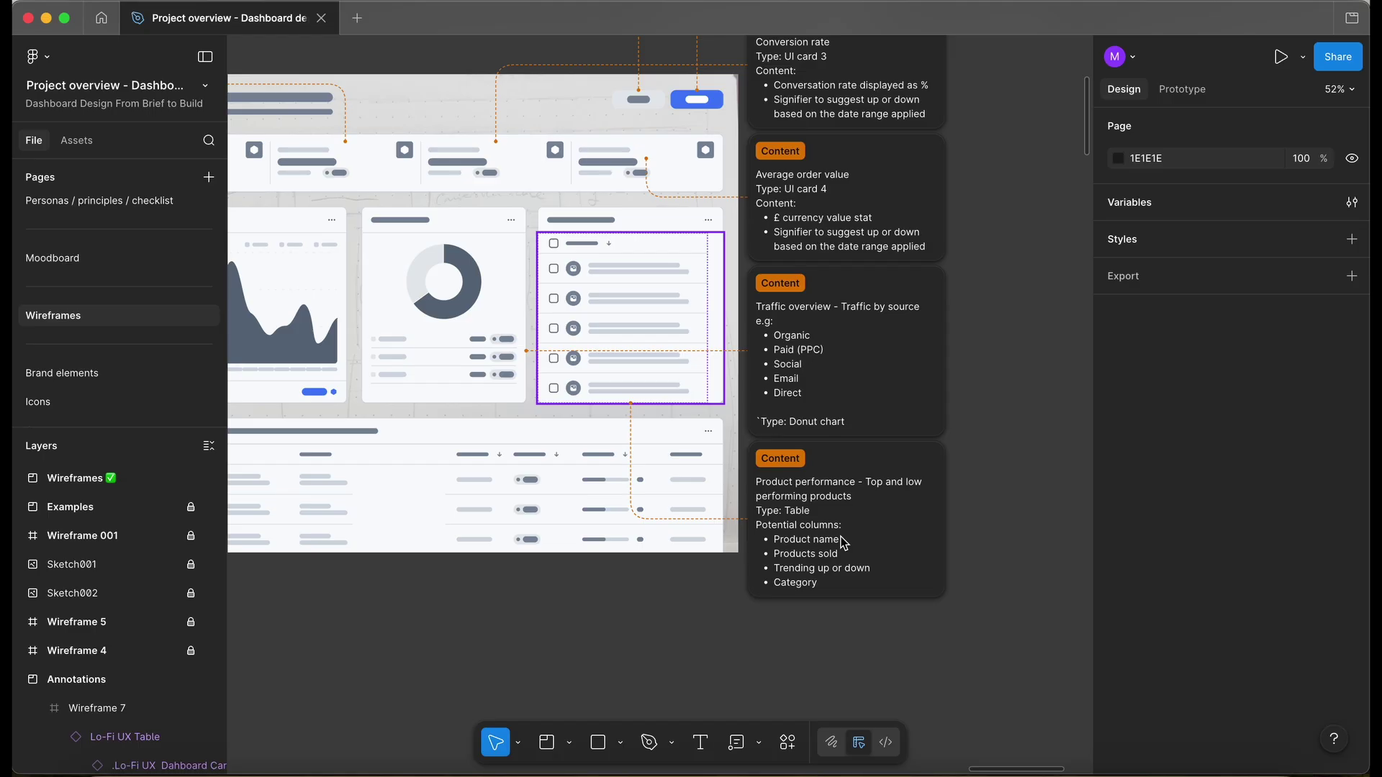
pyautogui.scroll(3, 845, 543)
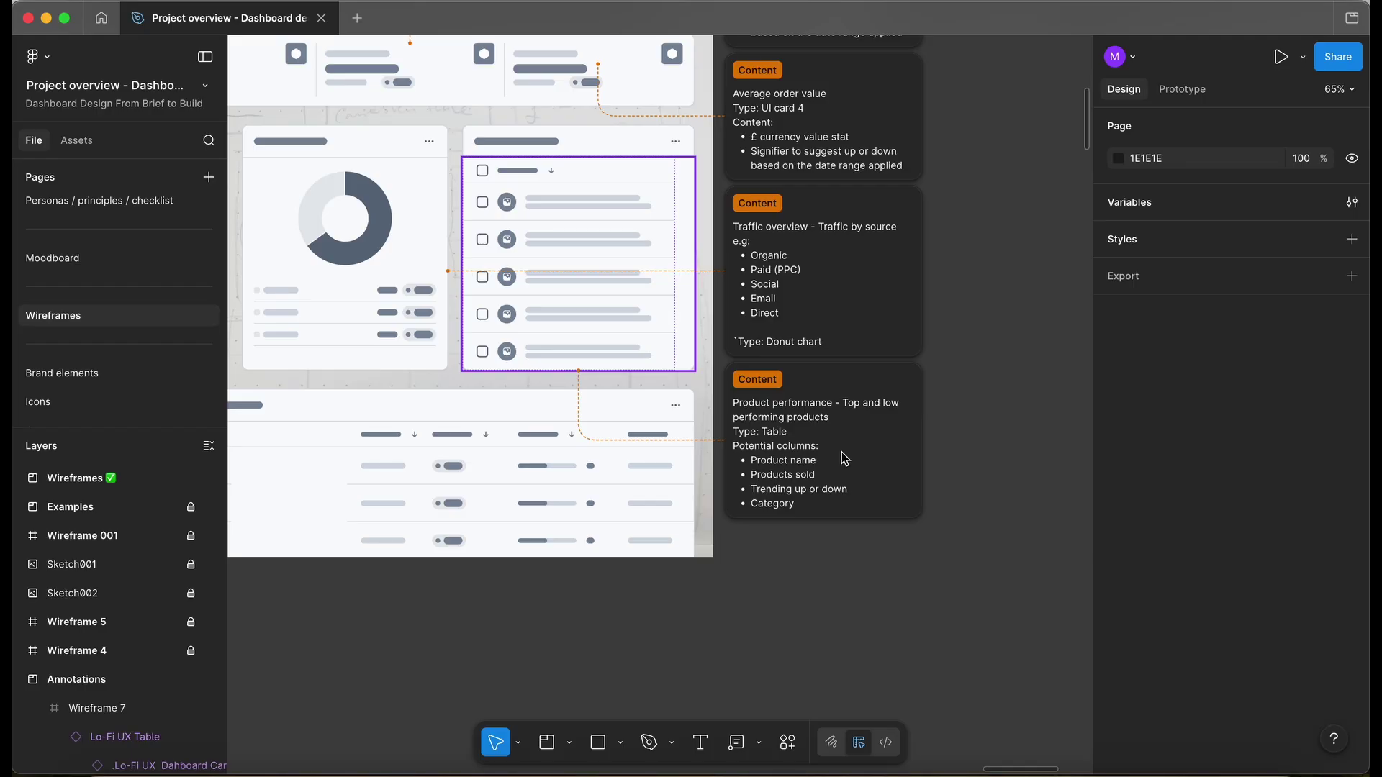
pyautogui.scroll(-5, 841, 452)
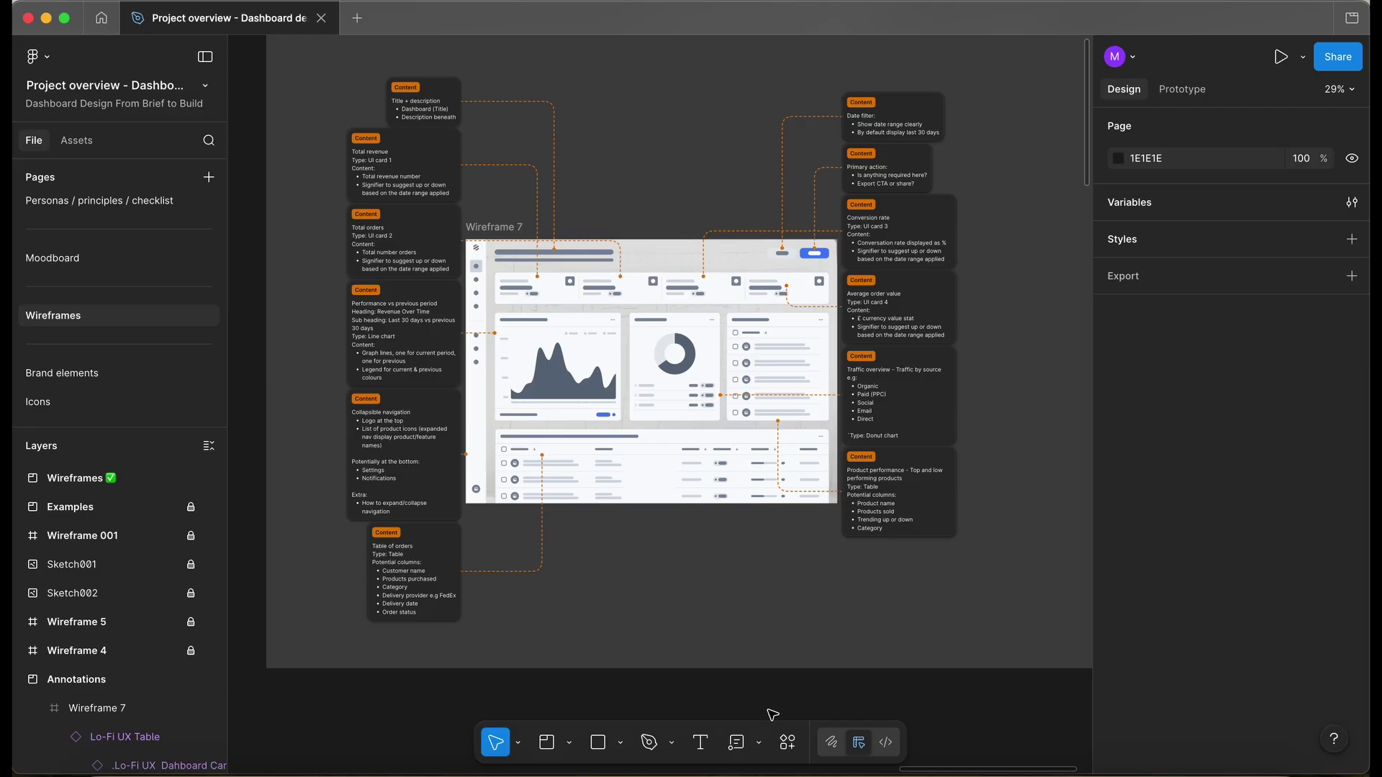
# - Inspect the category options of the "Traffic overview" annotation in Dev Mode, leave them unchanged and return to design mode
pyautogui.click(889, 748)
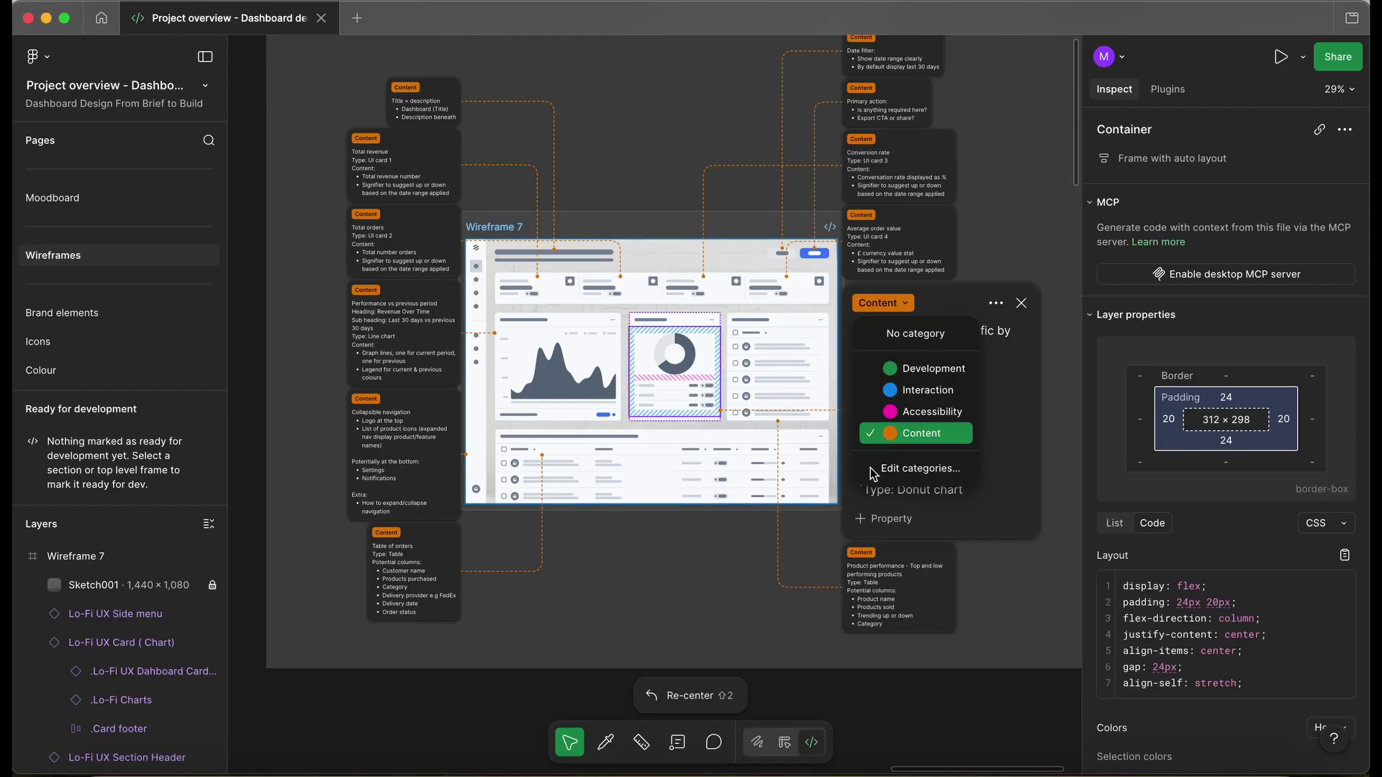
pyautogui.click(747, 622)
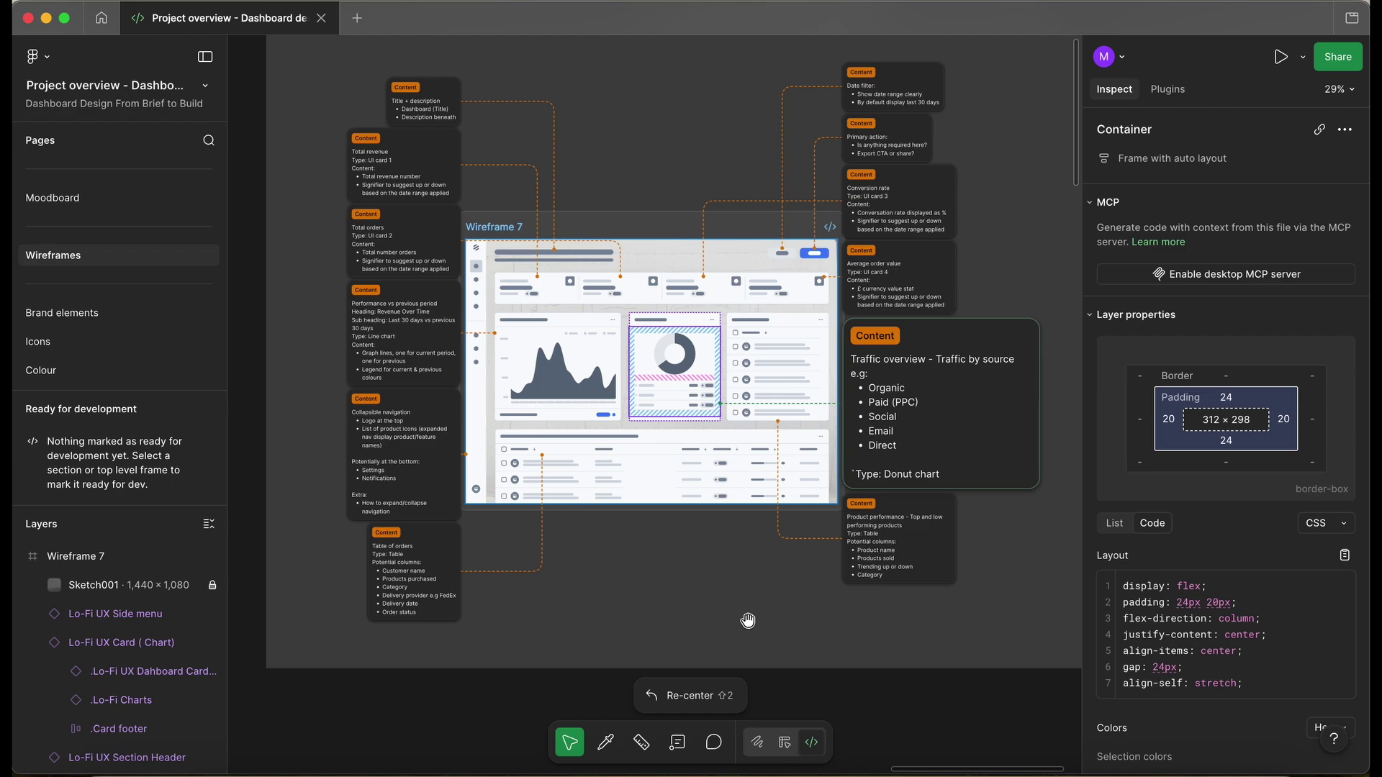
pyautogui.click(748, 621)
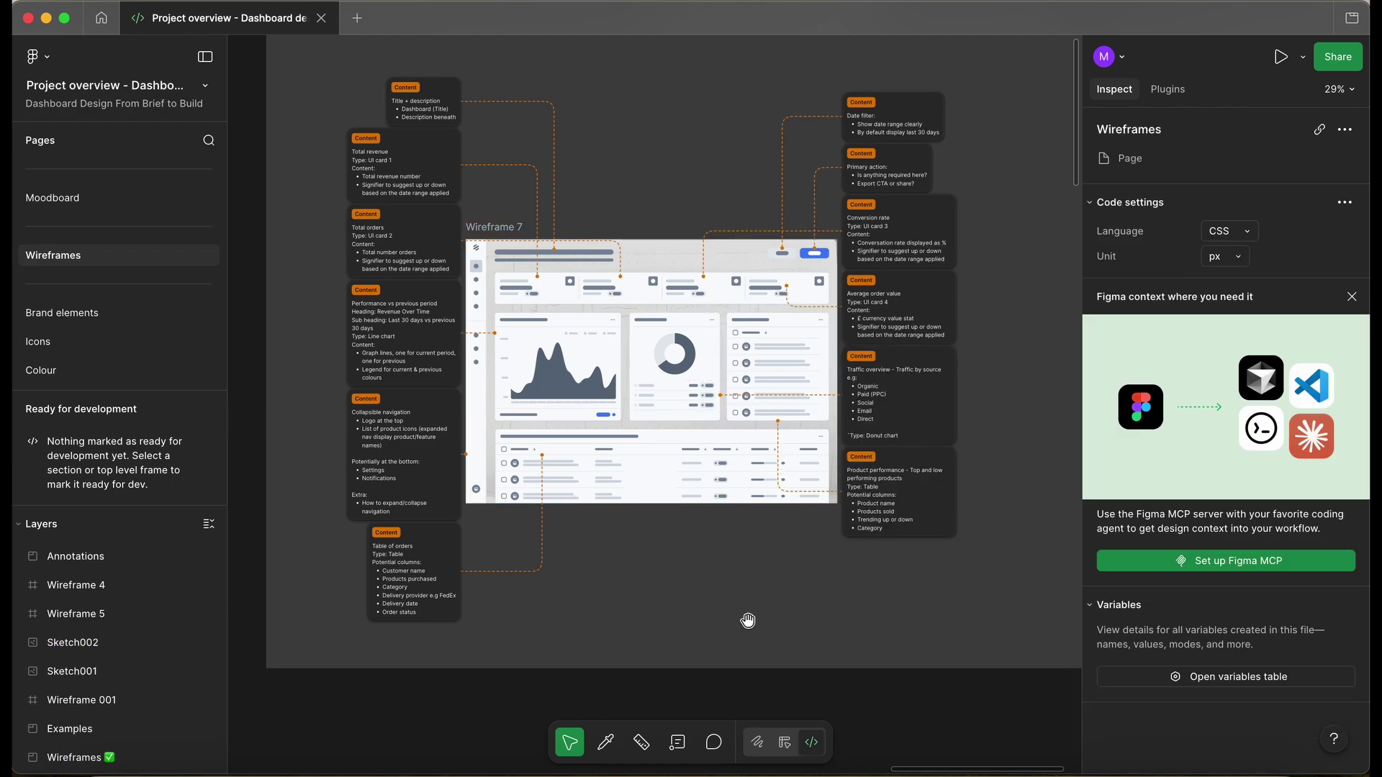
pyautogui.hotkey('shift', 'd')
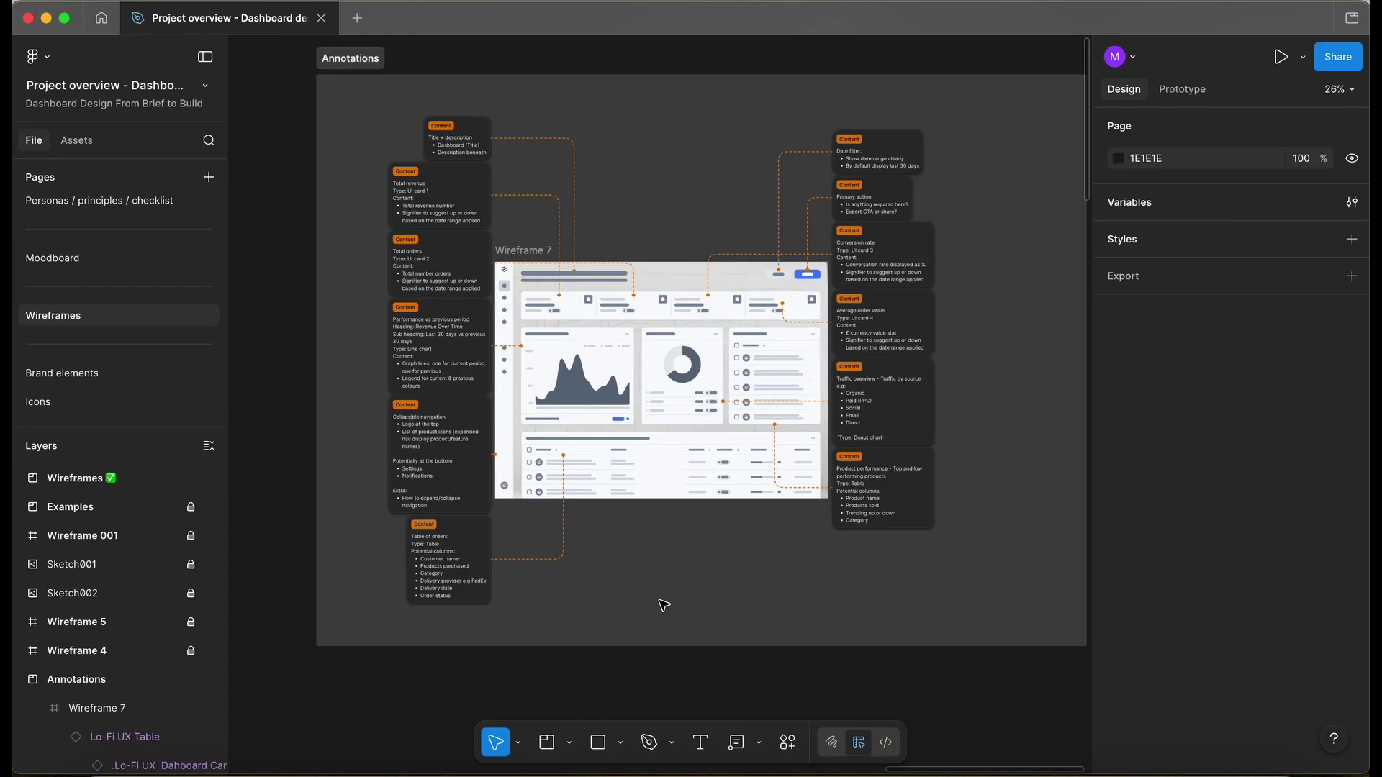
pyautogui.scroll(3, 660, 529)
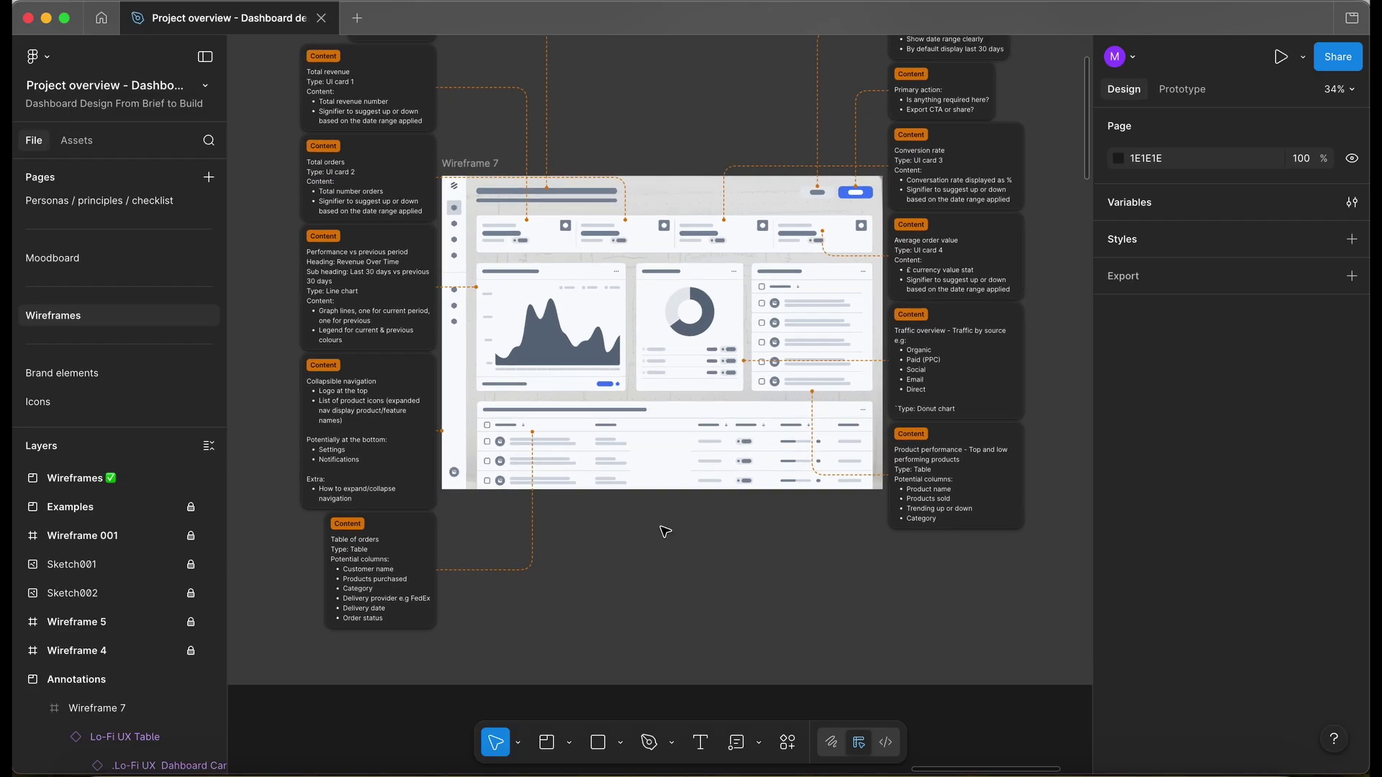
pyautogui.scroll(-3, 660, 529)
pyautogui.moveTo(461, 140)
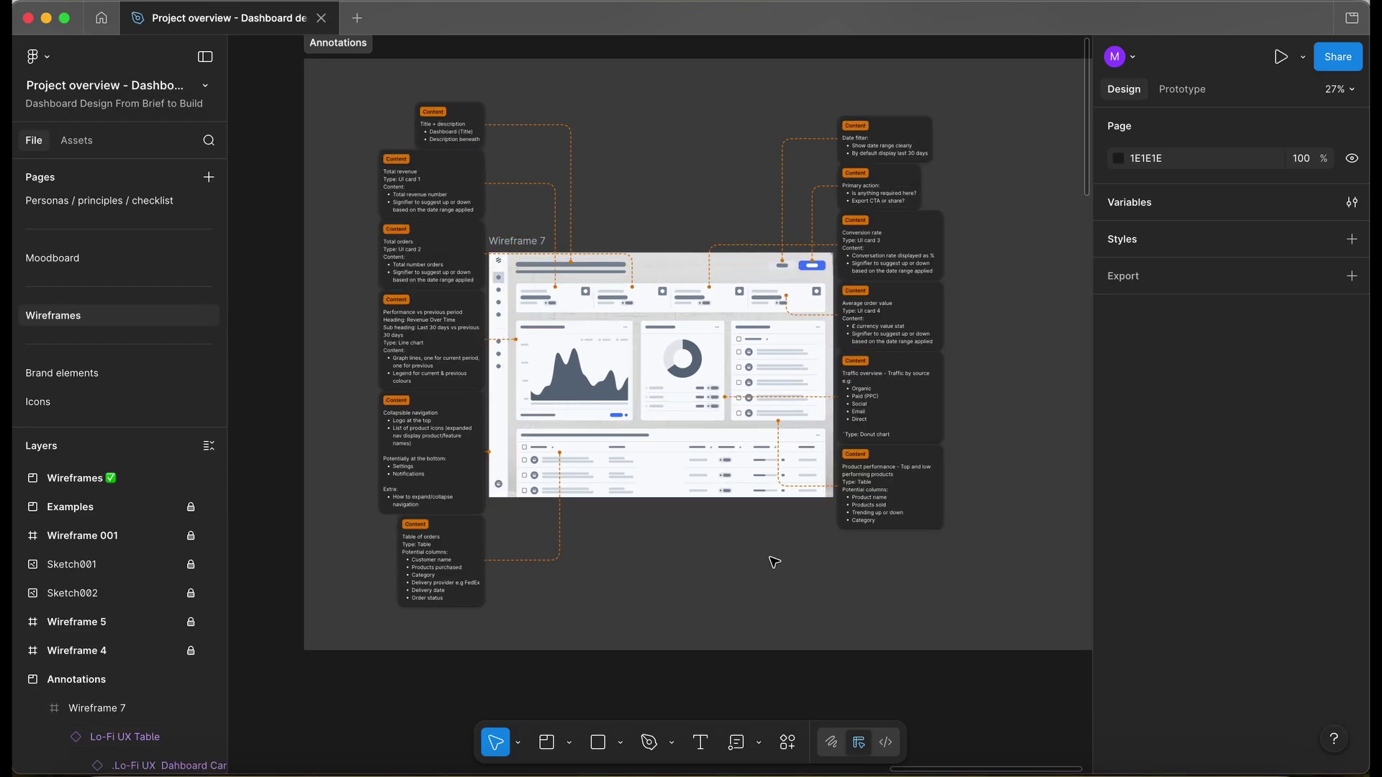
# - Open the "Project overview" page to consult the written brief for the dashboard
pyautogui.scroll(-2, 774, 562)
pyautogui.scroll(2, 138, 343)
pyautogui.scroll(1, 137, 344)
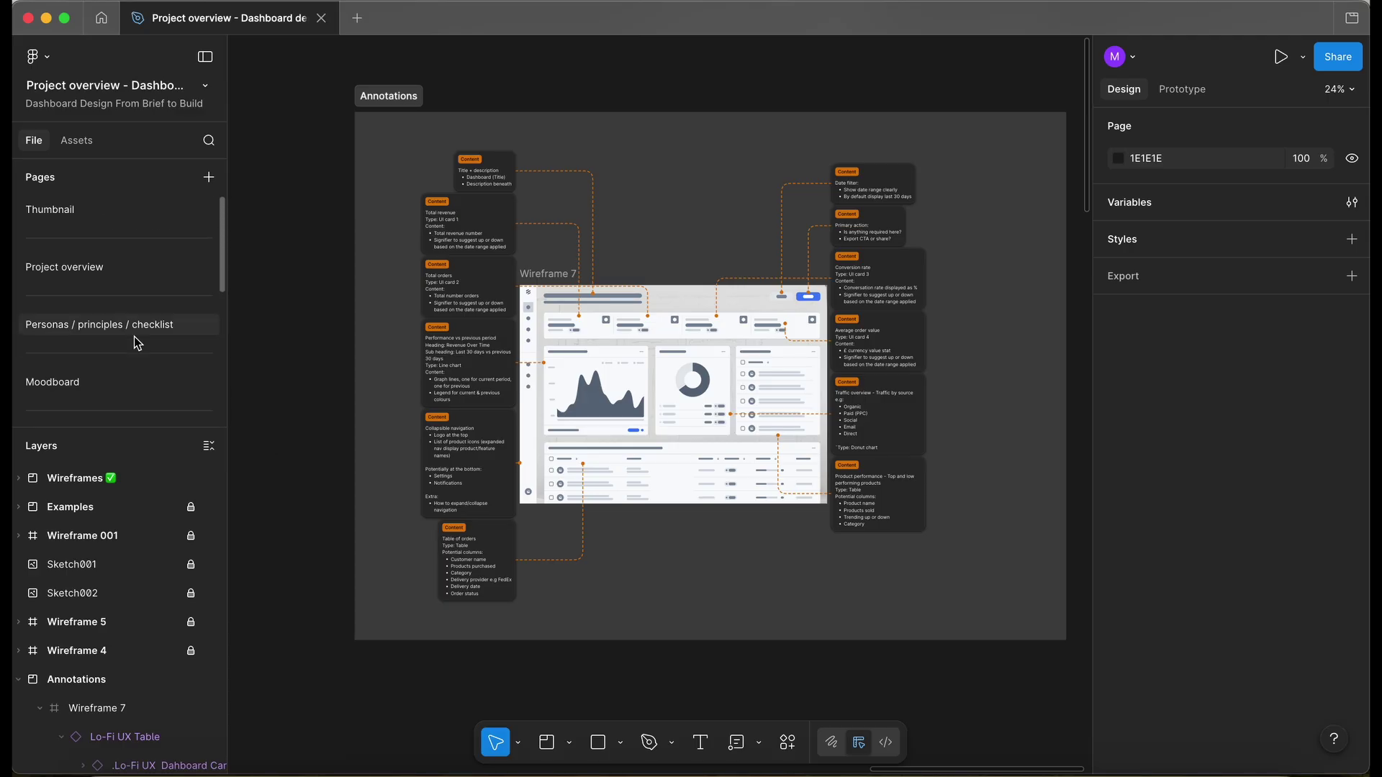
pyautogui.click(99, 267)
pyautogui.scroll(2, 323, 461)
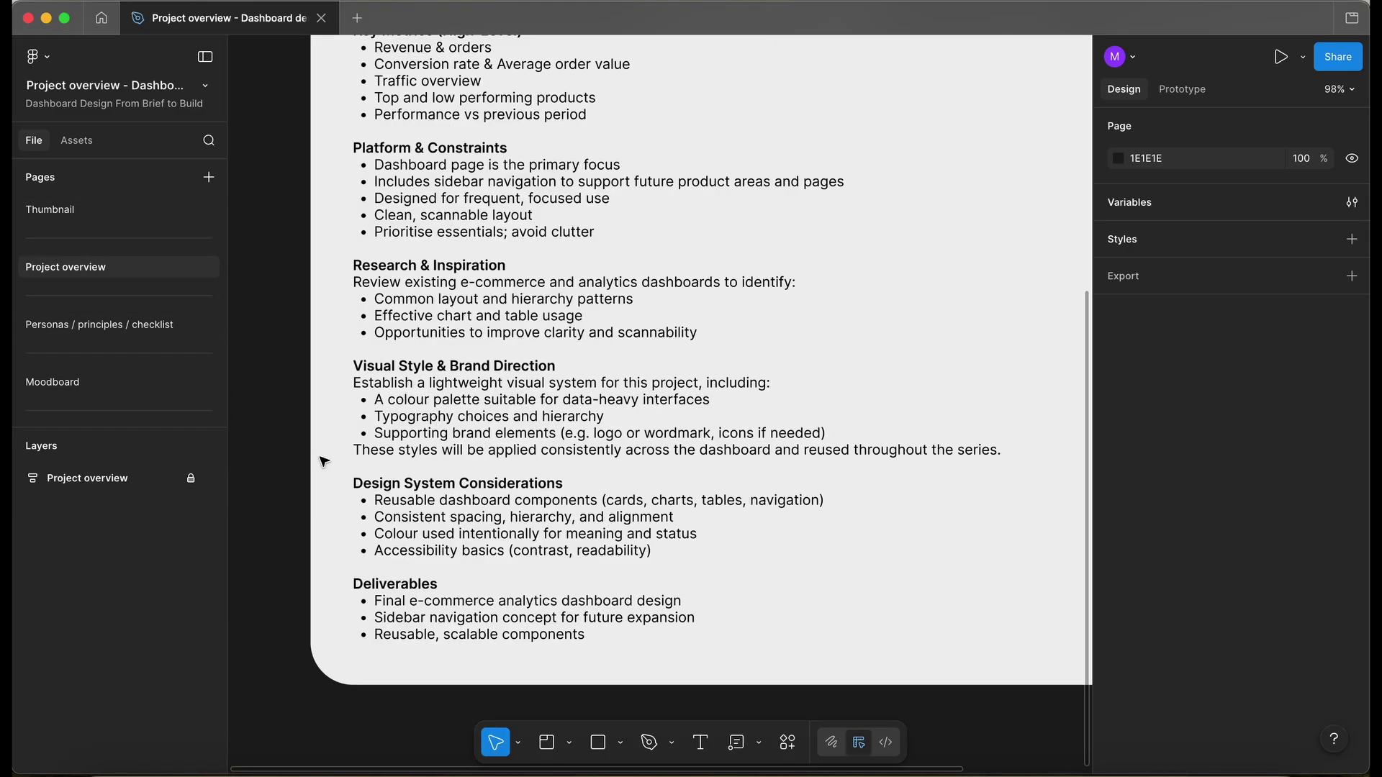